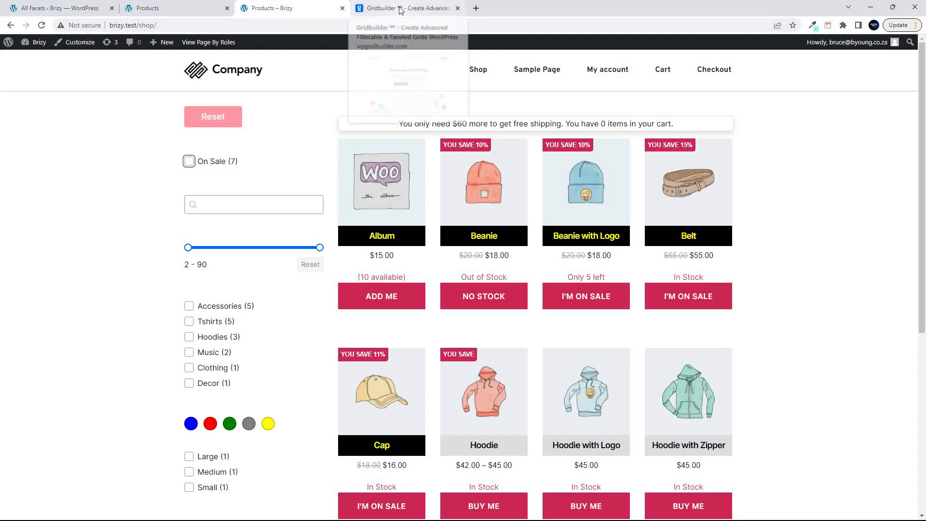
# - Glance at the Grid Builder website, then return to the Brizy shop page
pyautogui.click(394, 10)
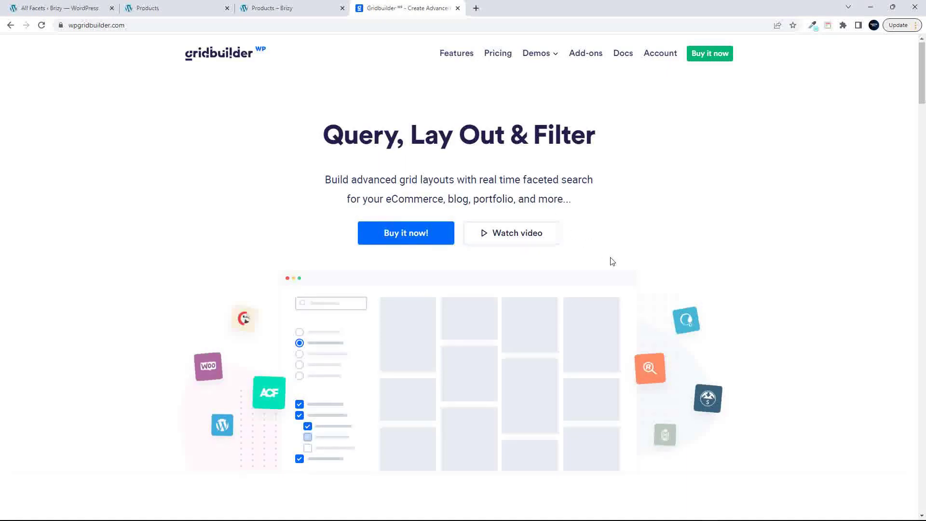
pyautogui.scroll(-6, 609, 260)
pyautogui.scroll(6, 611, 261)
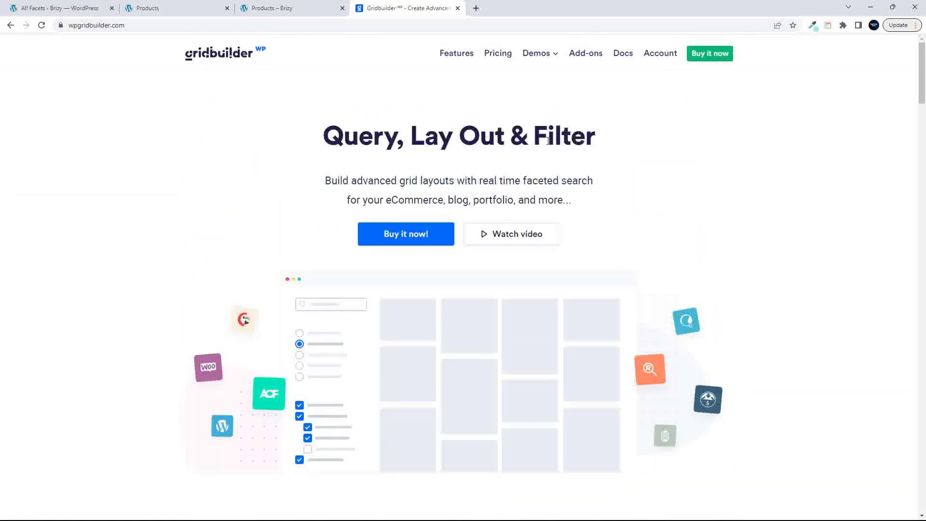
pyautogui.click(284, 8)
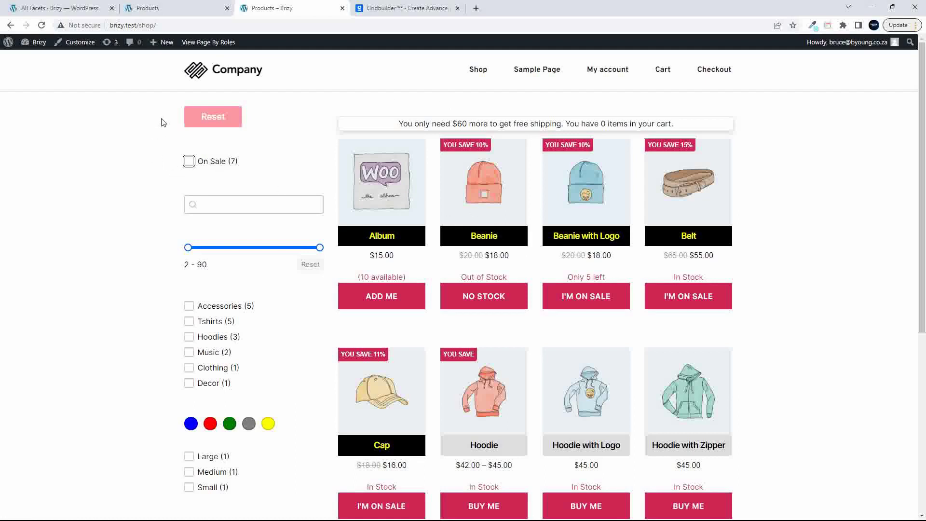
# - Toggle the On Sale filter on and off, then search 'hood' and clear it
pyautogui.click(188, 161)
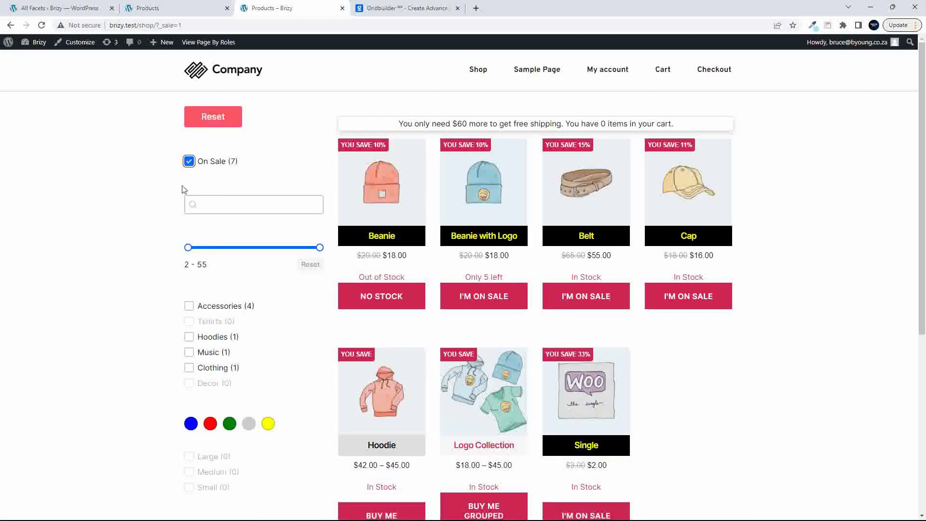
pyautogui.click(188, 161)
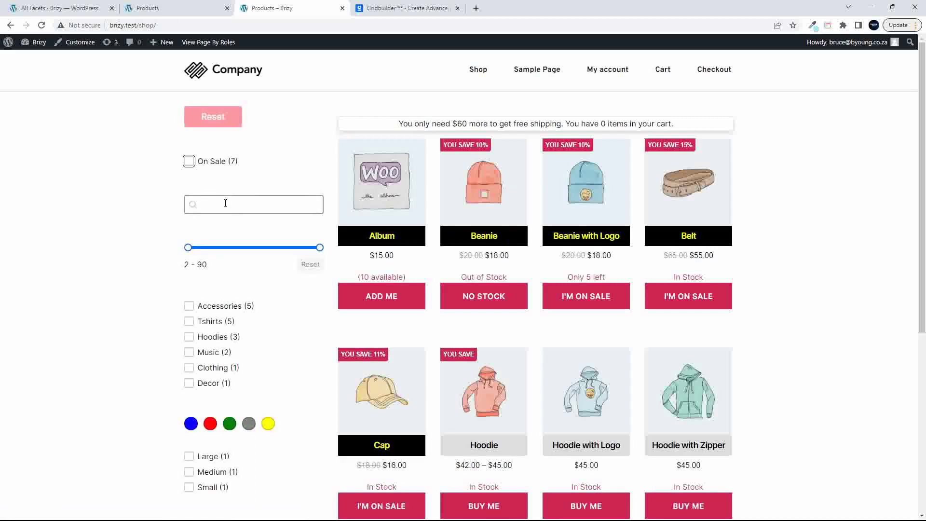
pyautogui.click(230, 203)
pyautogui.write('h')
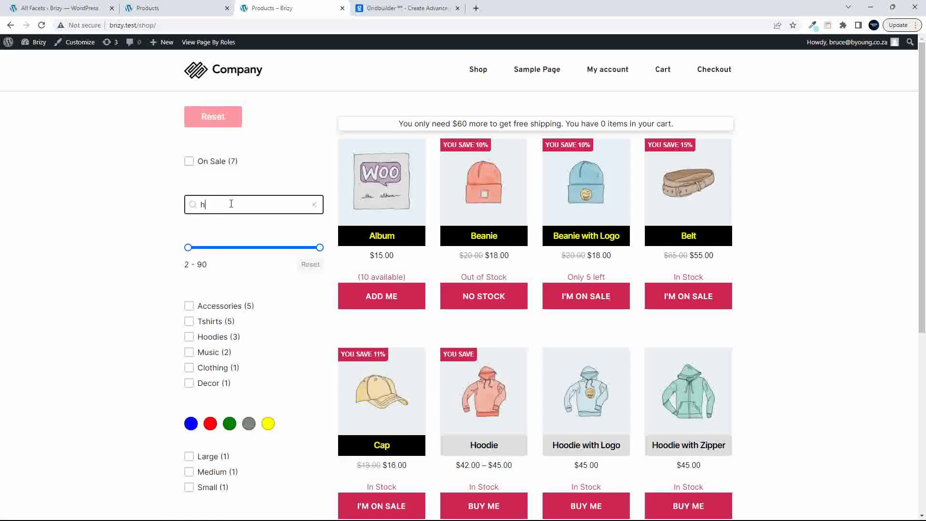
pyautogui.write('ood')
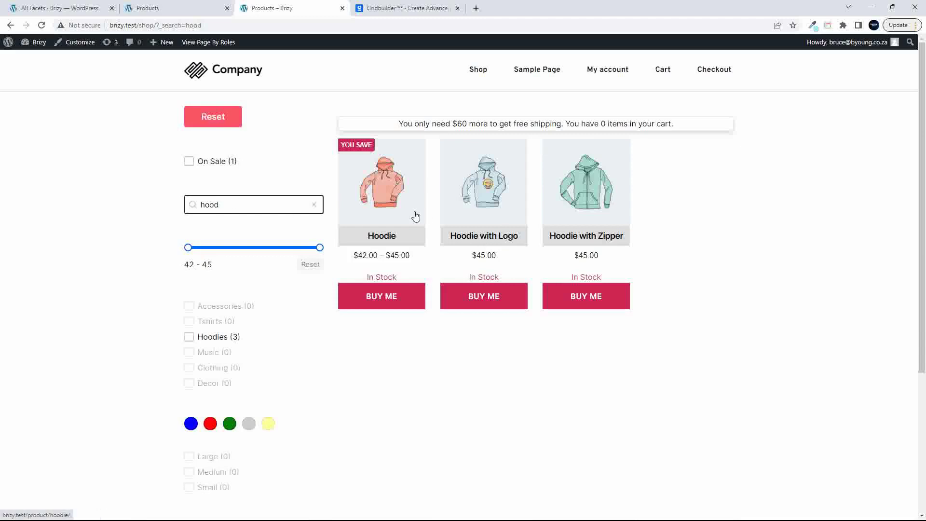
pyautogui.click(314, 205)
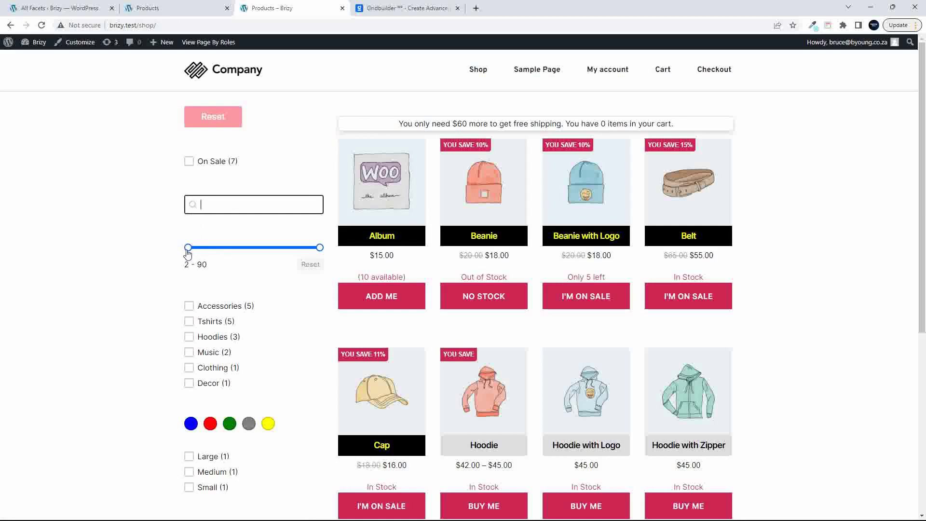
# - Drag the minimum price to 67, then 36, then back to 2
pyautogui.moveTo(188, 252); pyautogui.dragTo(285, 251)
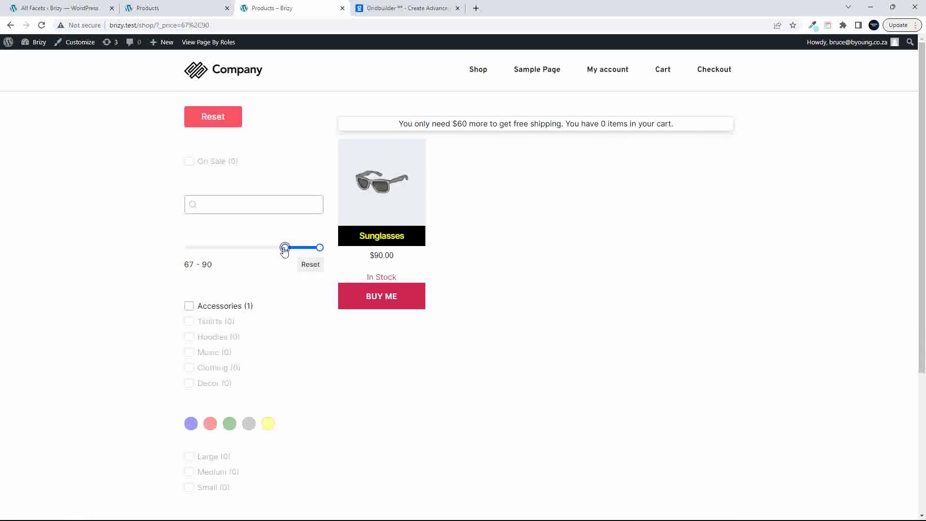
pyautogui.moveTo(285, 247); pyautogui.dragTo(239, 248)
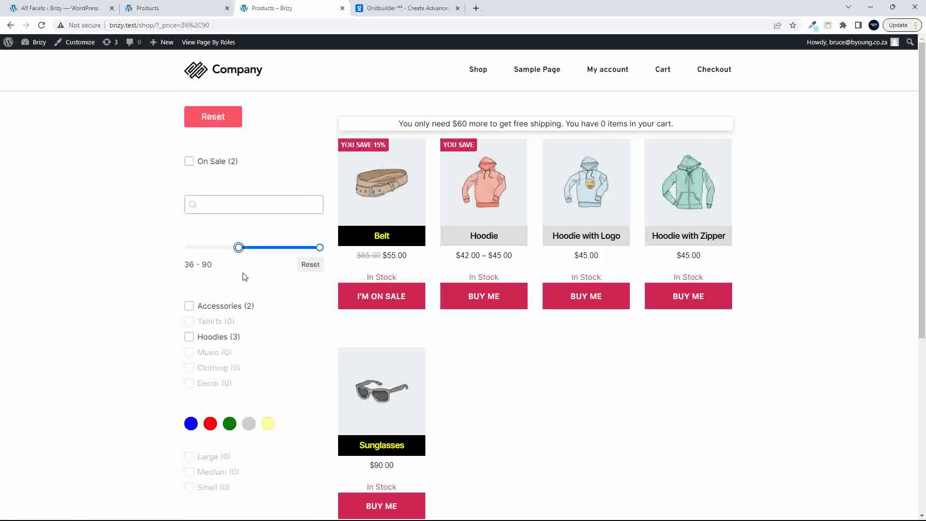
pyautogui.moveTo(239, 248); pyautogui.dragTo(185, 247)
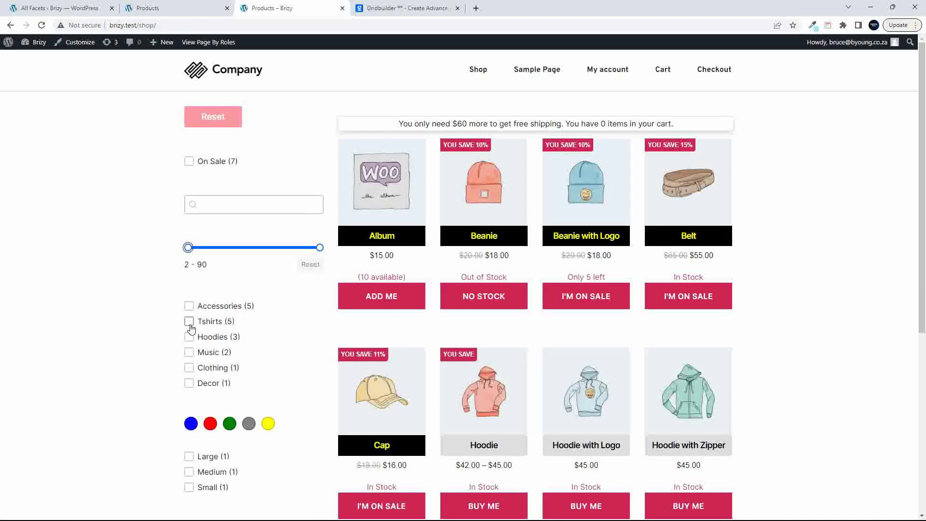
# - Try the Tshirts, Music and Decor category filters, then untick them all
pyautogui.click(189, 322)
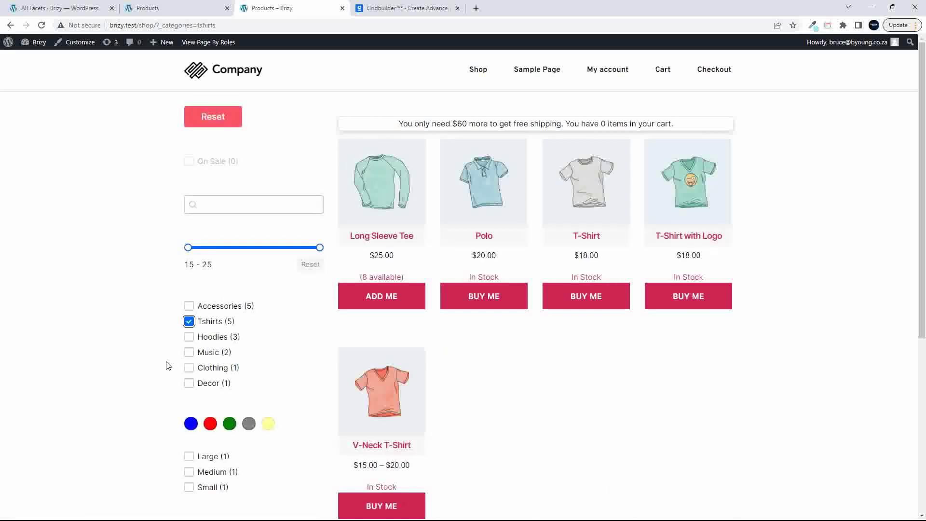
pyautogui.click(189, 352)
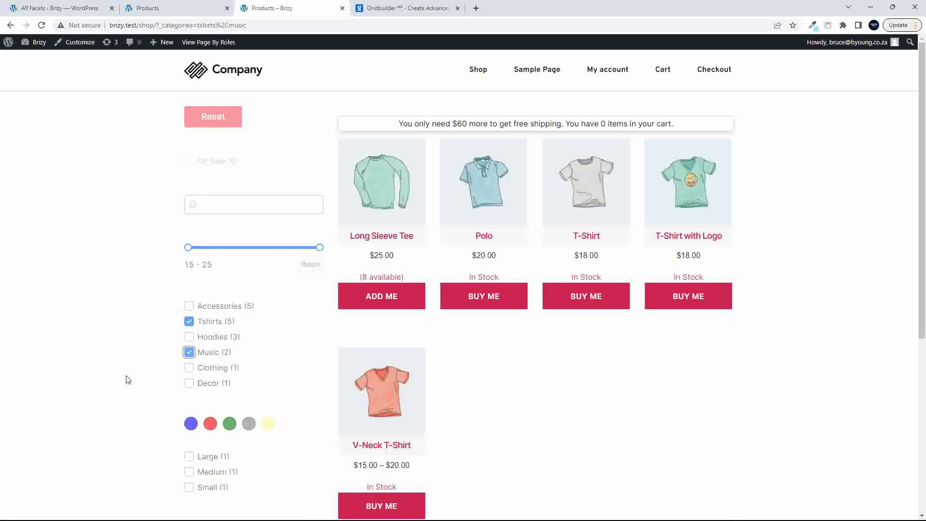
pyautogui.click(189, 323)
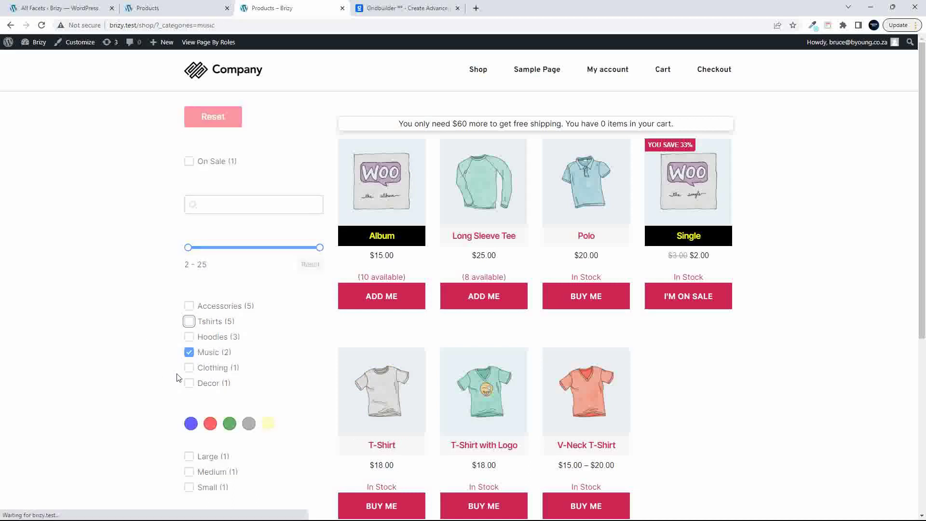
pyautogui.click(189, 384)
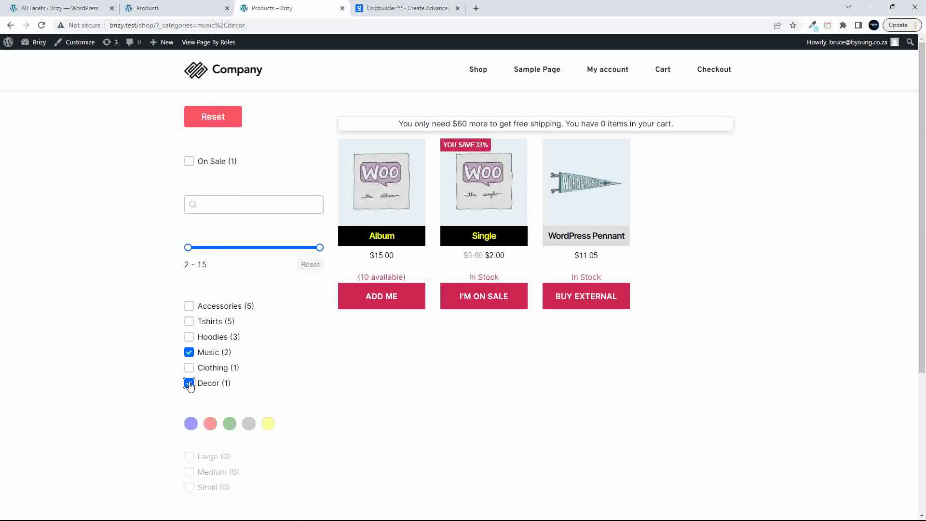
pyautogui.scroll(-4, 159, 383)
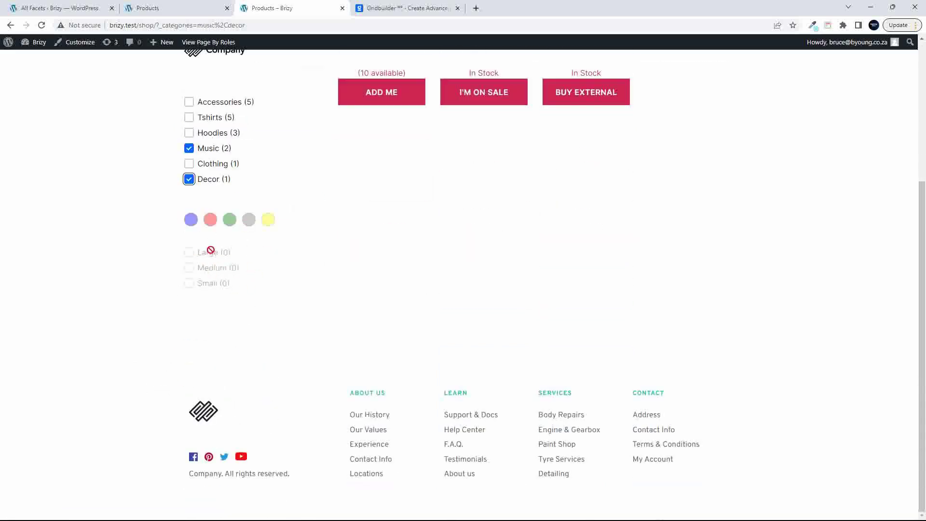
pyautogui.scroll(3, 286, 304)
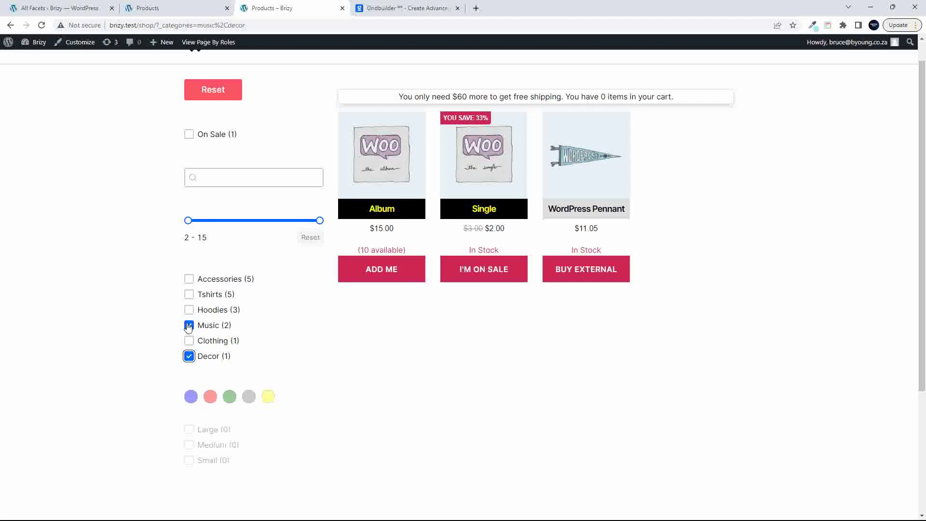
pyautogui.click(189, 325)
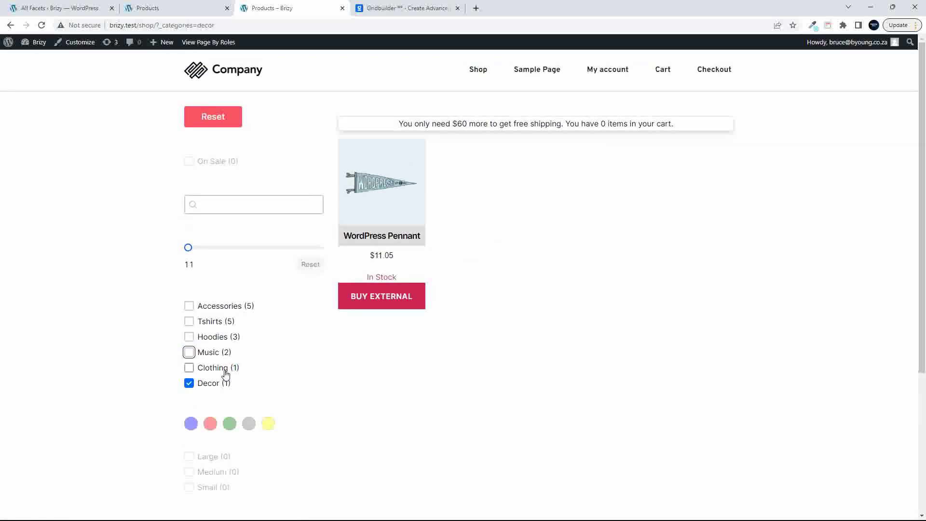
pyautogui.click(189, 383)
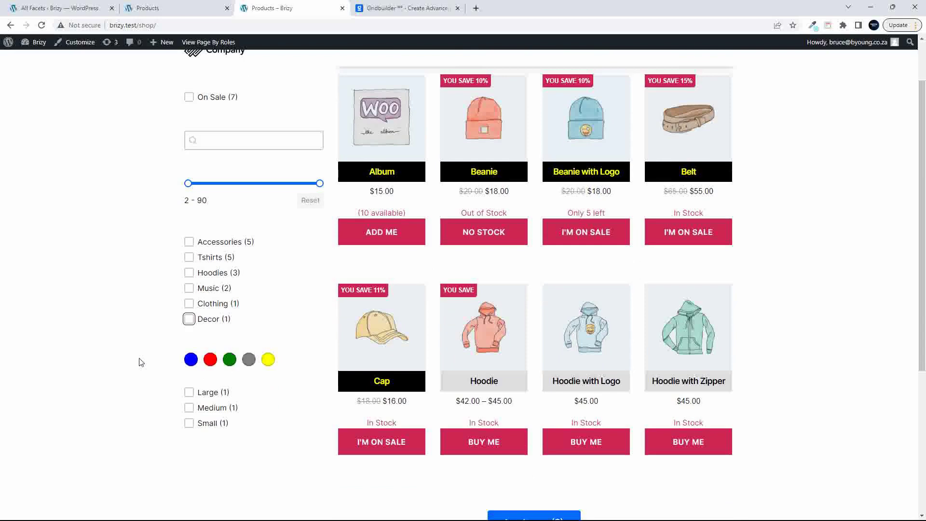
# - Try the blue, gray, green, gray and yellow colour swatches, ending on blue
pyautogui.click(190, 360)
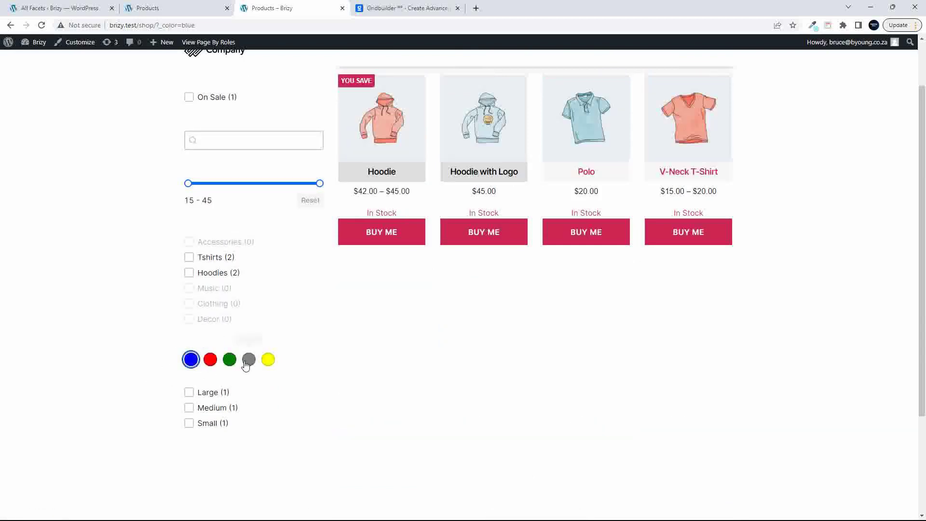
pyautogui.click(248, 366)
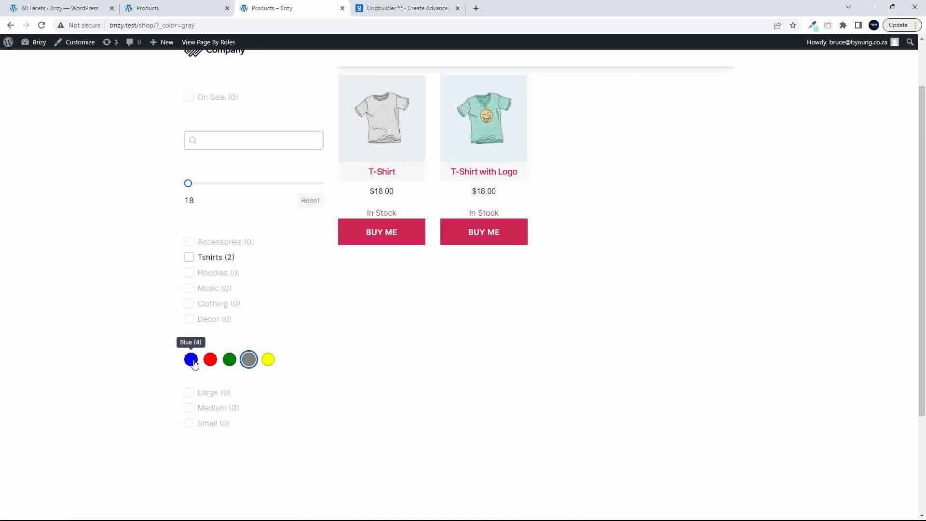
pyautogui.click(229, 359)
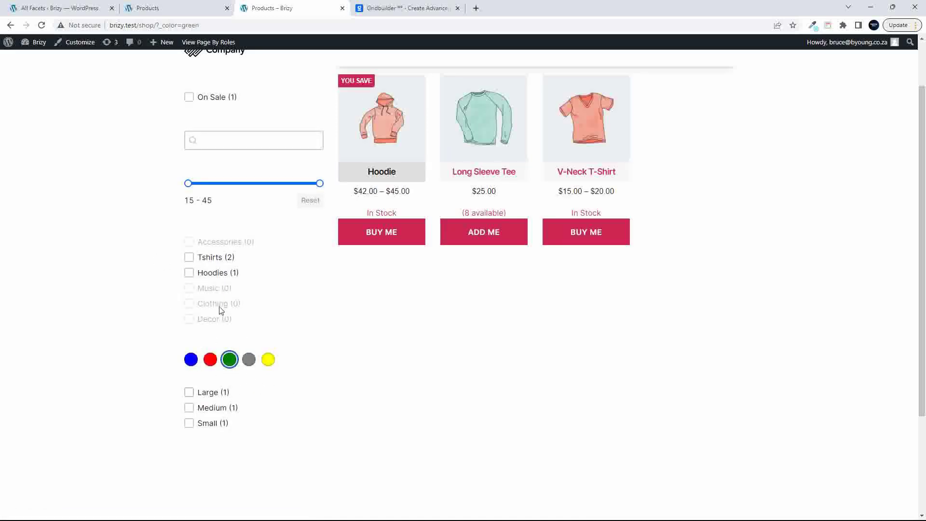
pyautogui.click(249, 360)
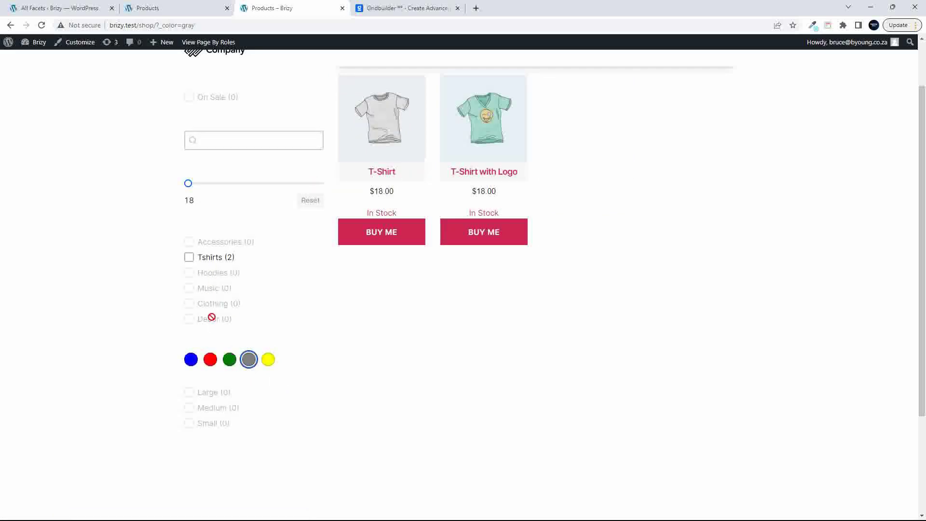
pyautogui.click(269, 360)
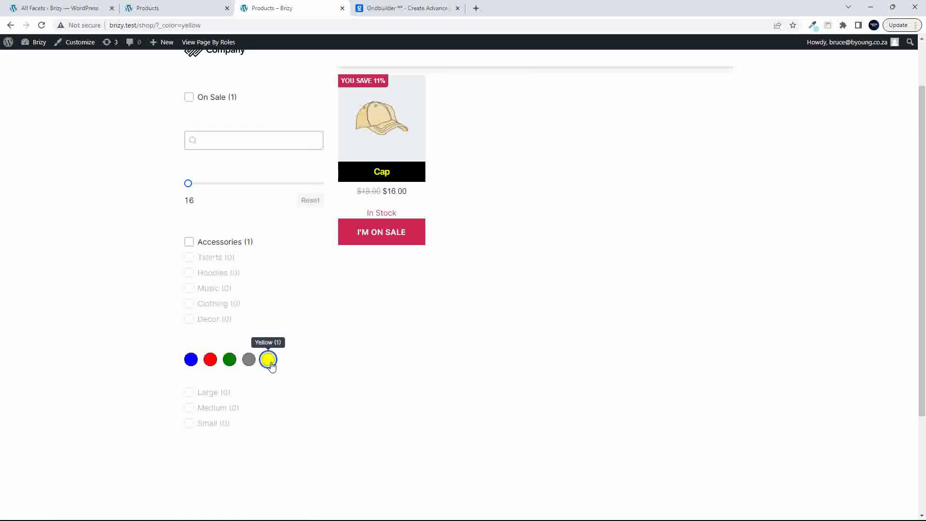
pyautogui.click(191, 359)
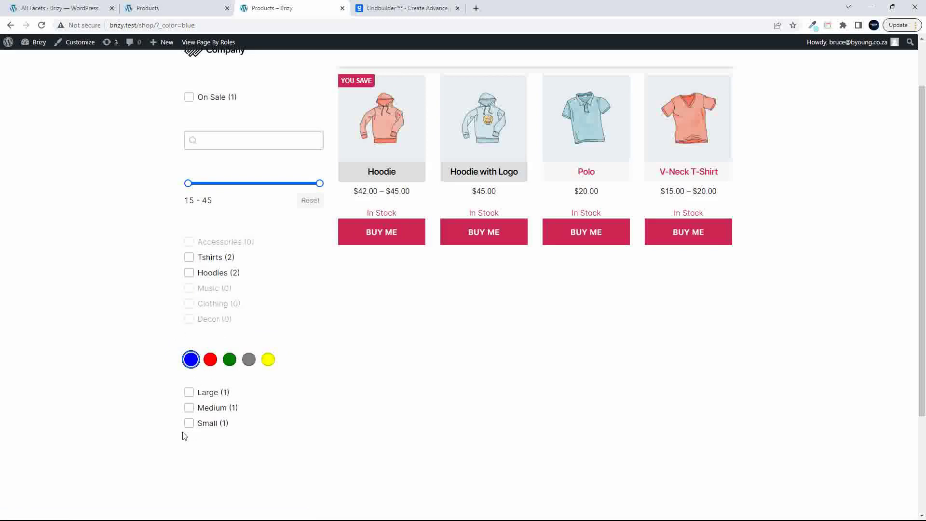
# - Narrow blue products to the Hoodies category only, then reset all filters
pyautogui.click(188, 257)
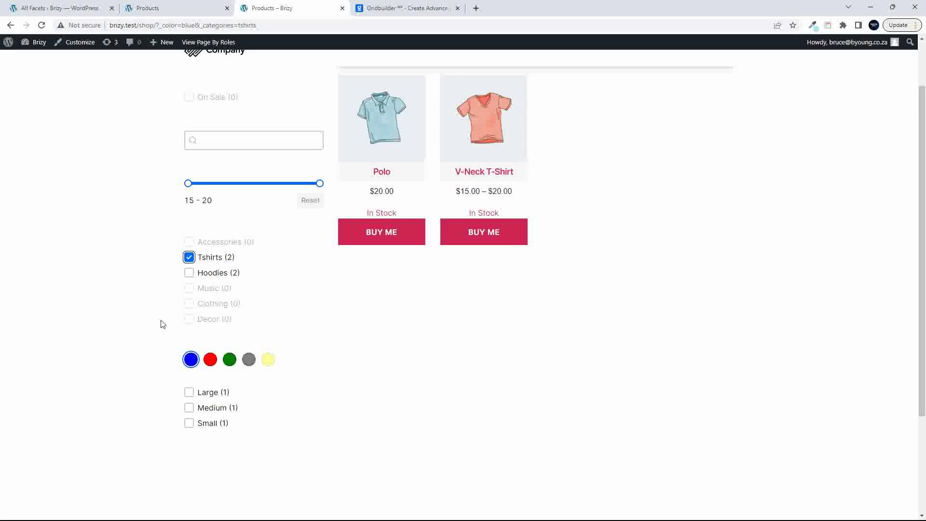
pyautogui.scroll(1, 453, 354)
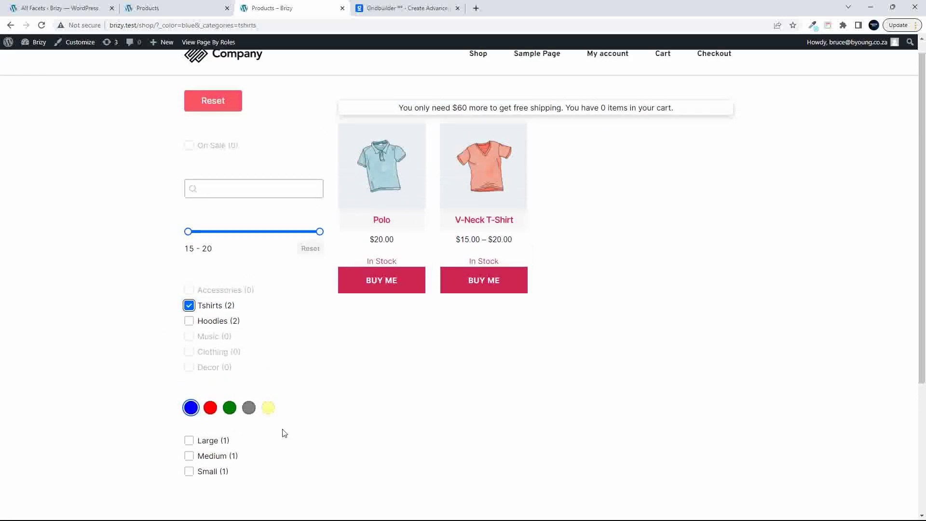
pyautogui.click(184, 325)
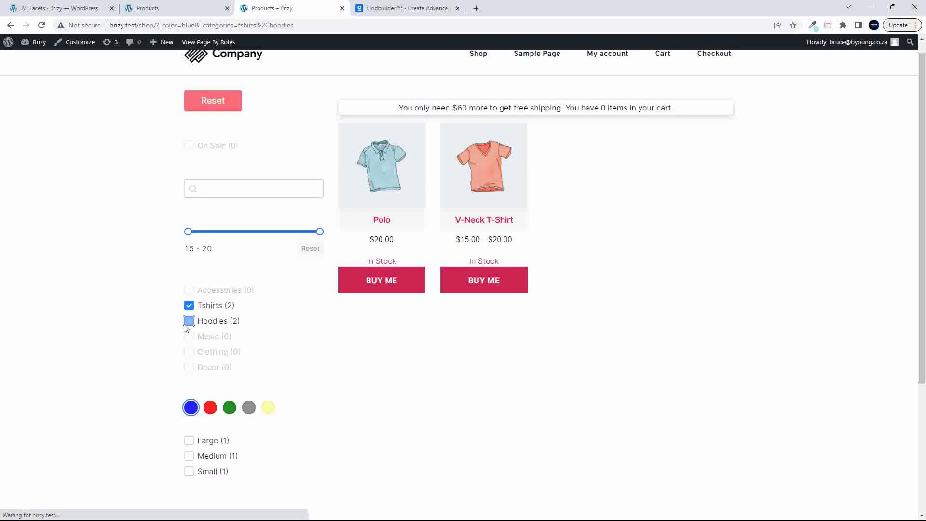
pyautogui.click(188, 306)
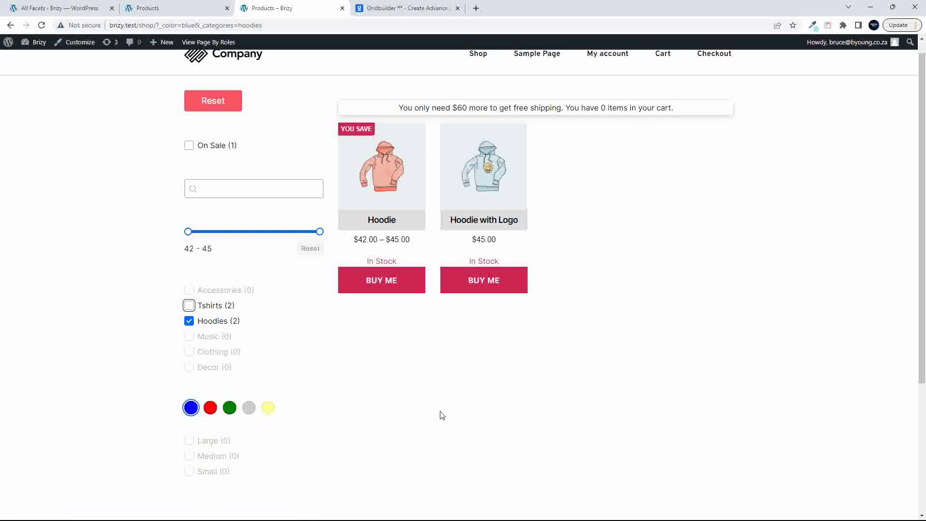
pyautogui.click(210, 100)
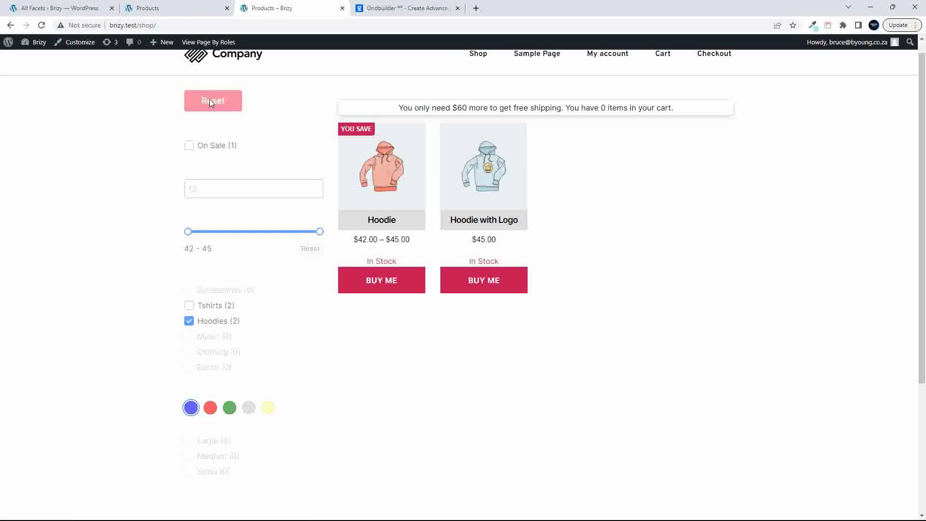
# - Load the next batch of products with Load more, then go to the Products editor tab
pyautogui.scroll(-1, 508, 294)
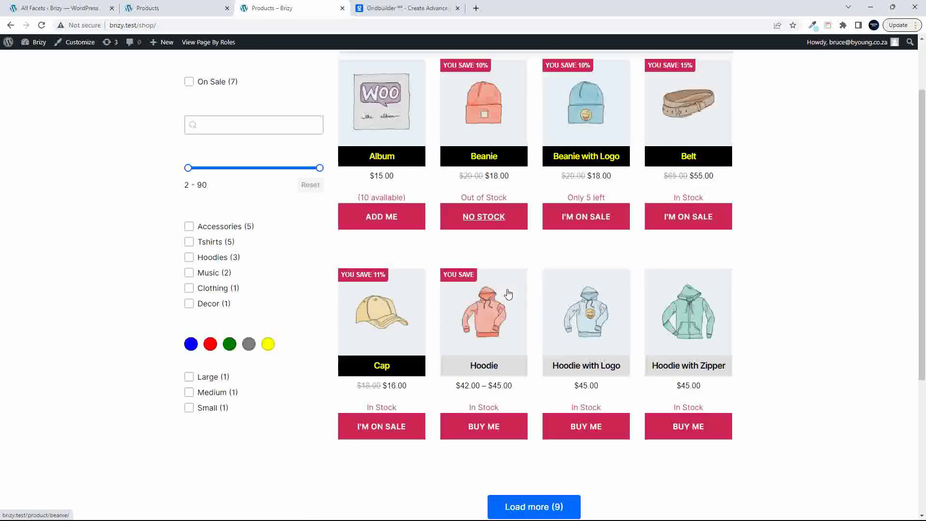
pyautogui.scroll(-5, 508, 293)
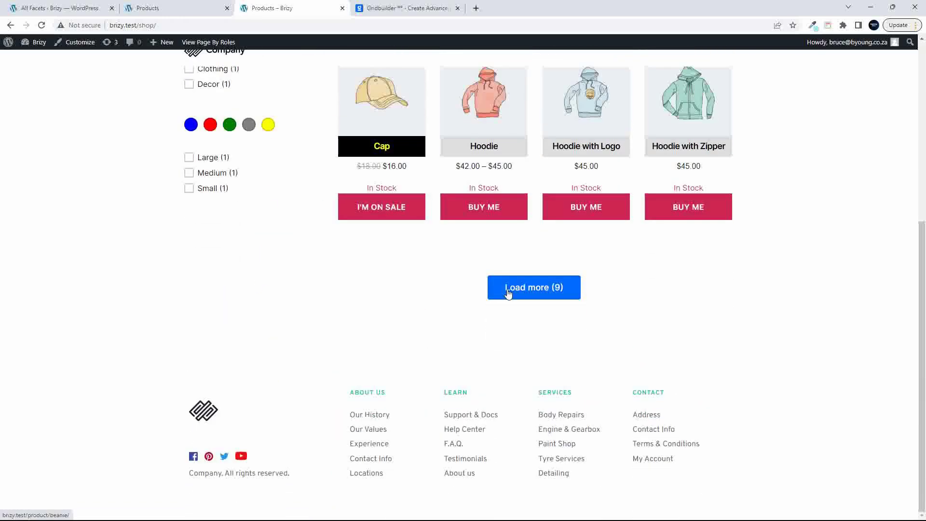
pyautogui.click(541, 293)
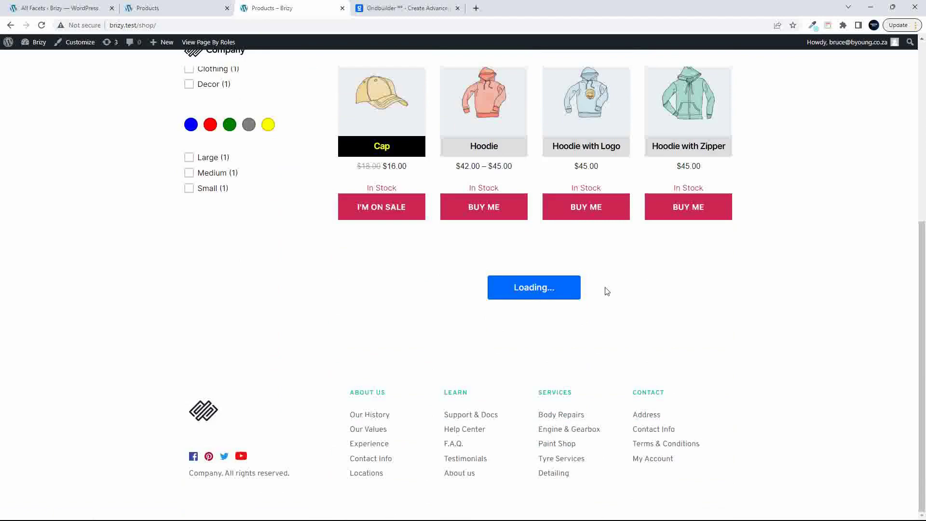
pyautogui.scroll(-6, 596, 313)
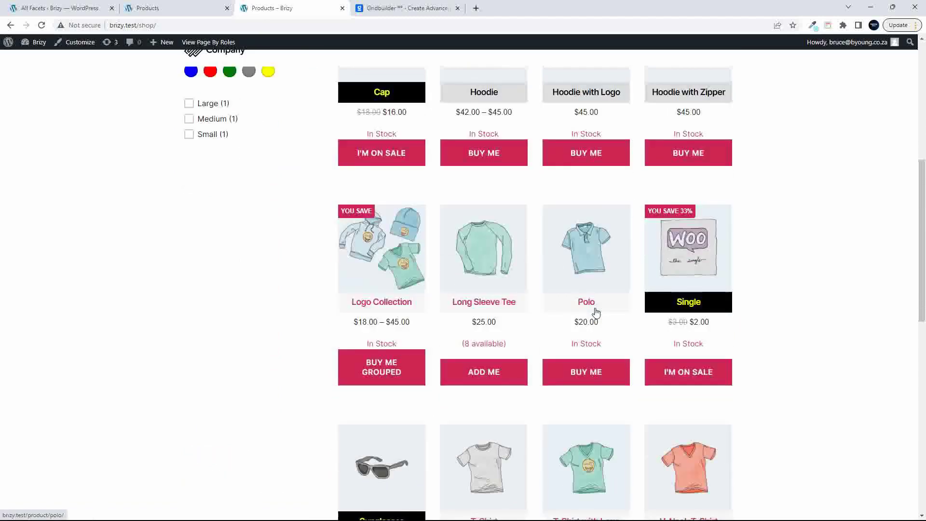
pyautogui.scroll(15, 596, 313)
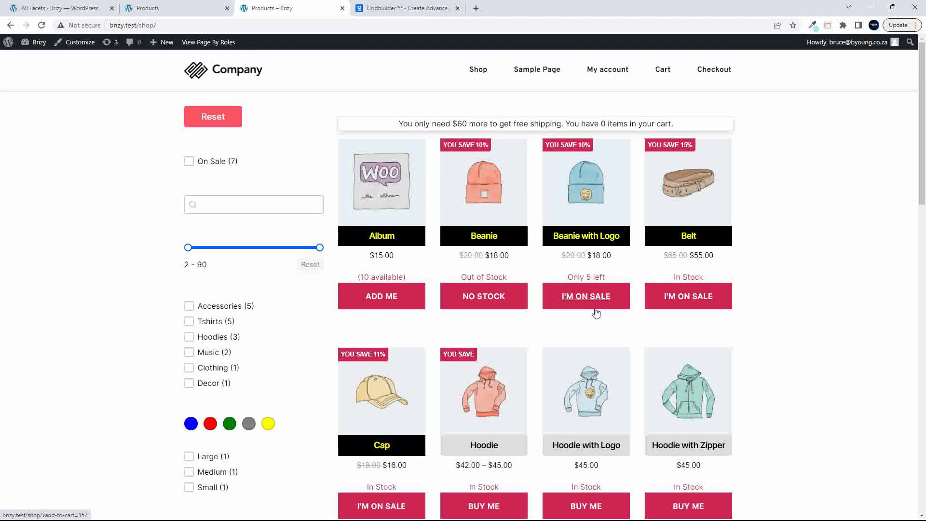
pyautogui.click(178, 14)
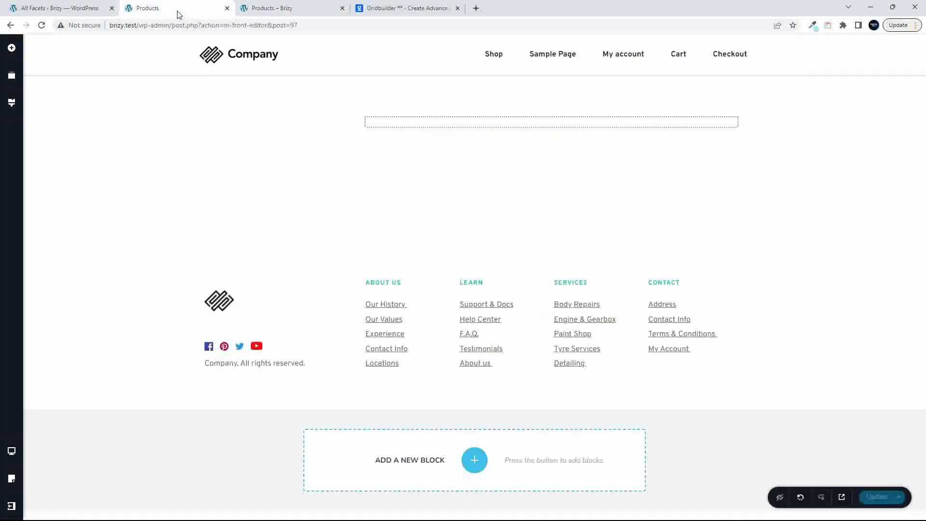
# - Create a new facet from All Facets and name it Sort
pyautogui.click(59, 8)
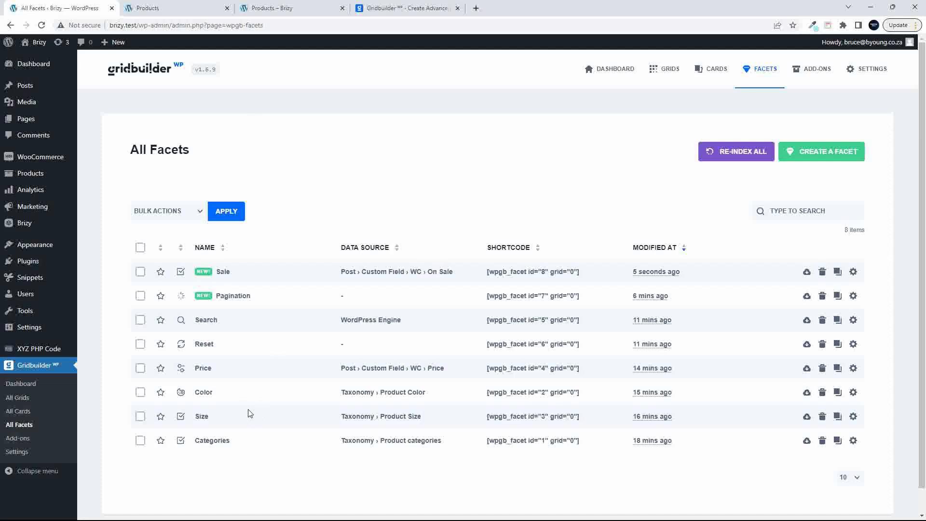
pyautogui.click(821, 154)
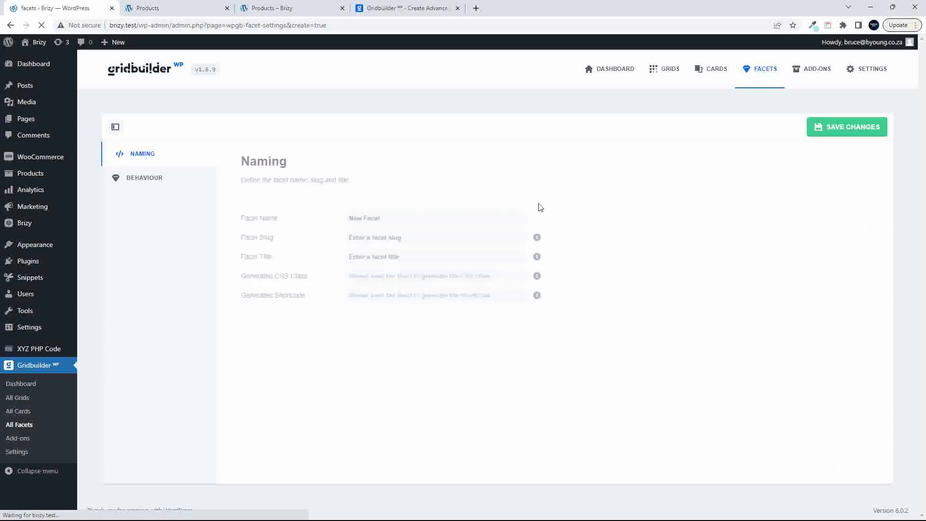
pyautogui.moveTo(385, 218); pyautogui.dragTo(336, 217)
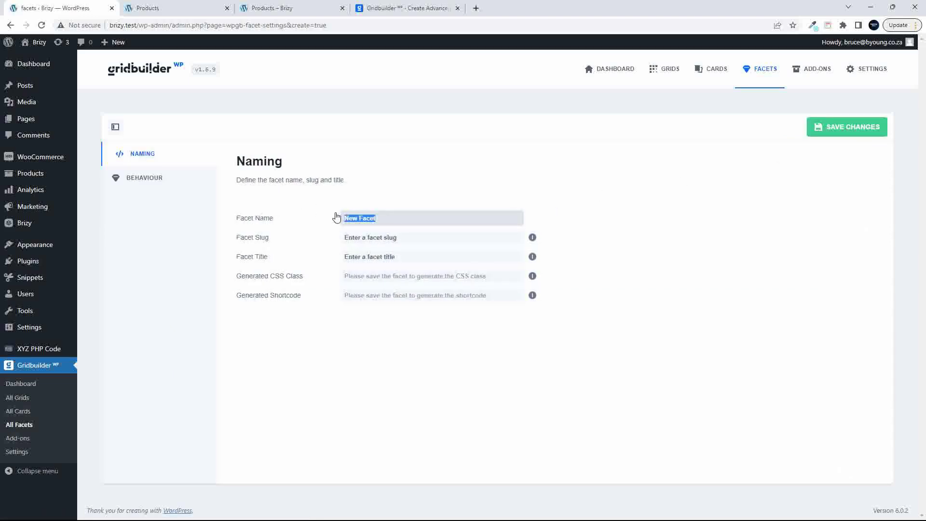
pyautogui.write('Sort')
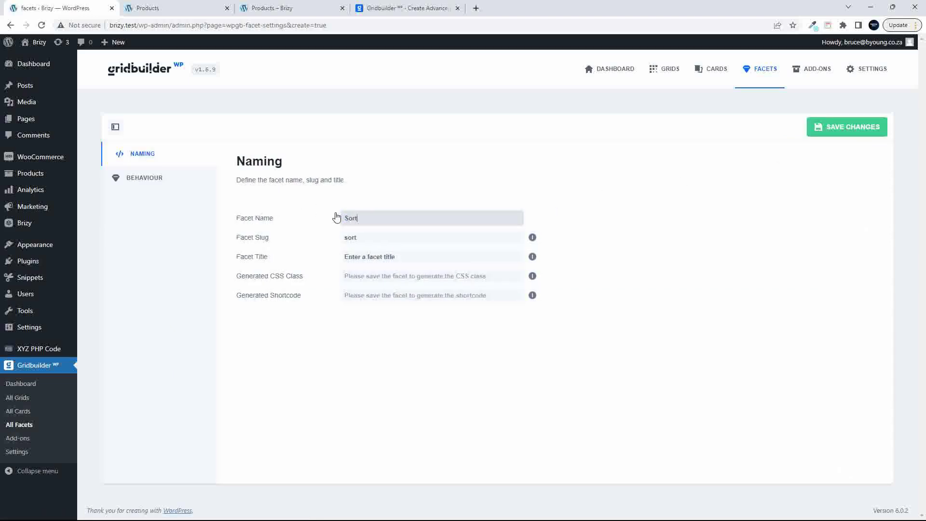
# - Make the facet a Sort type with a Price option ordered by Custom field
pyautogui.click(145, 178)
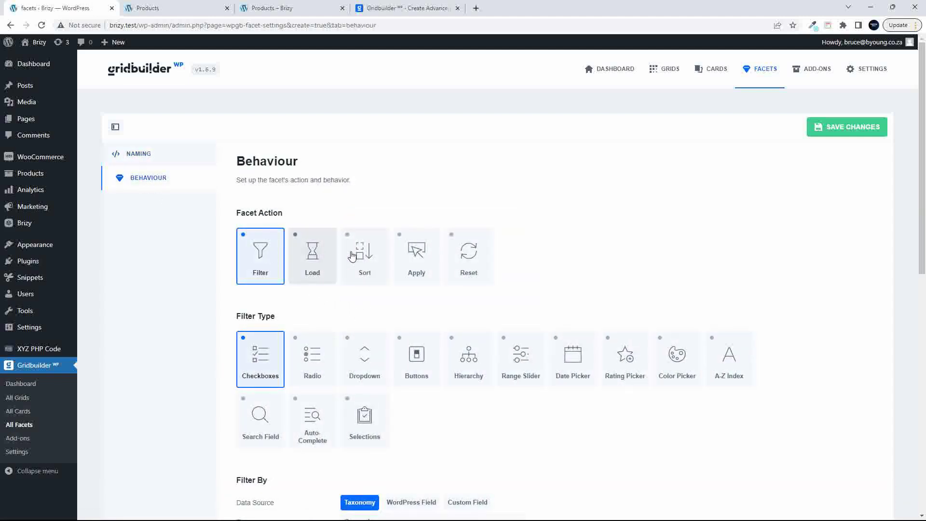
pyautogui.click(365, 261)
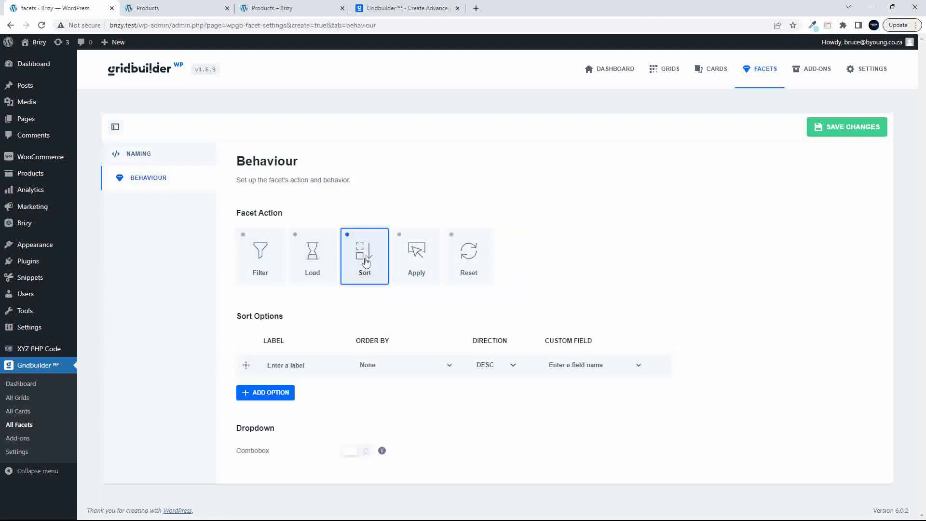
pyautogui.click(300, 365)
pyautogui.write('Price')
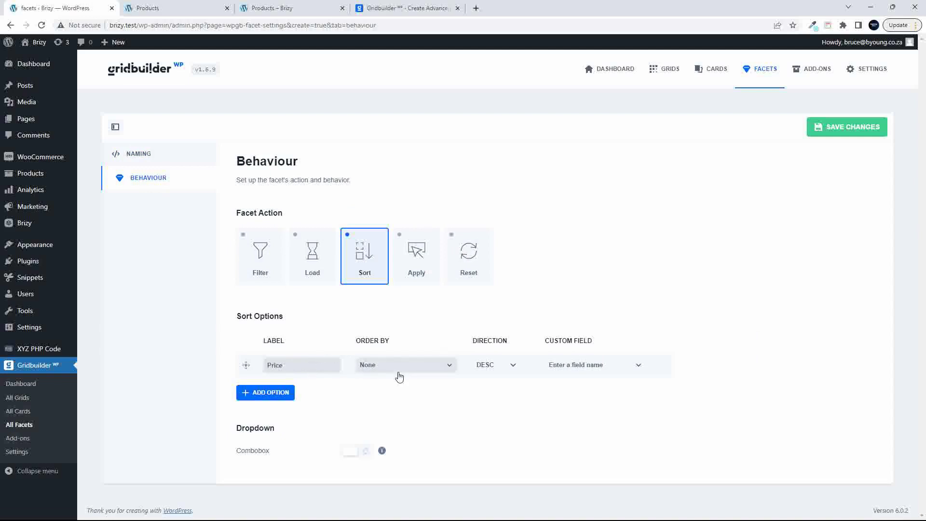
pyautogui.click(421, 368)
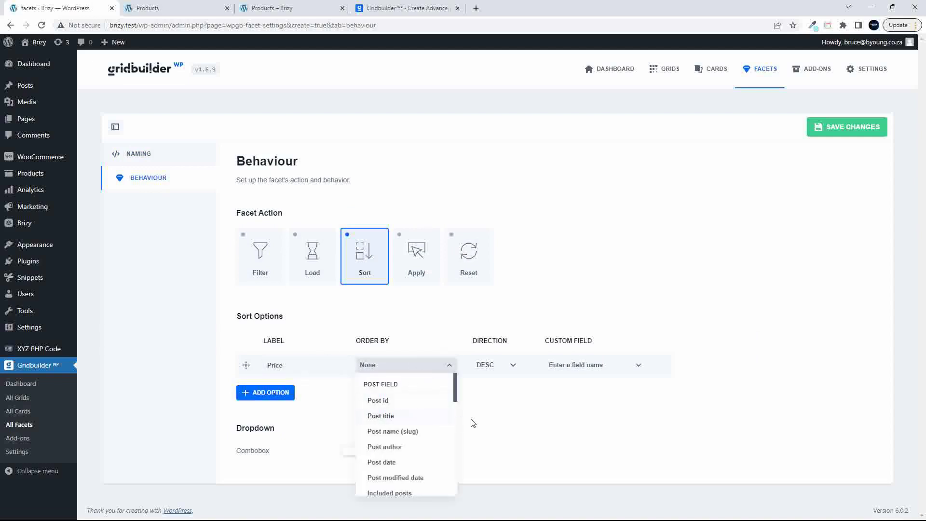
pyautogui.moveTo(456, 390); pyautogui.dragTo(449, 489)
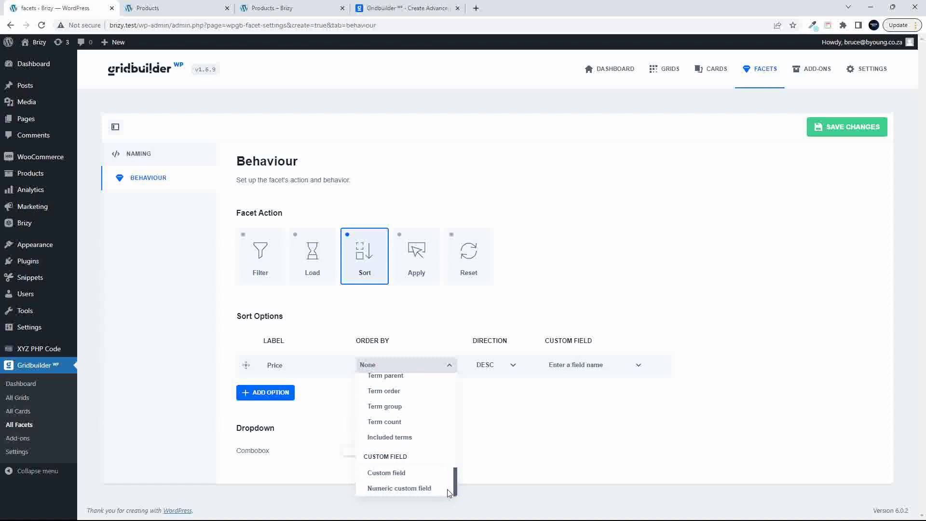
pyautogui.moveTo(448, 490); pyautogui.dragTo(446, 387)
pyautogui.scroll(-10, 447, 391)
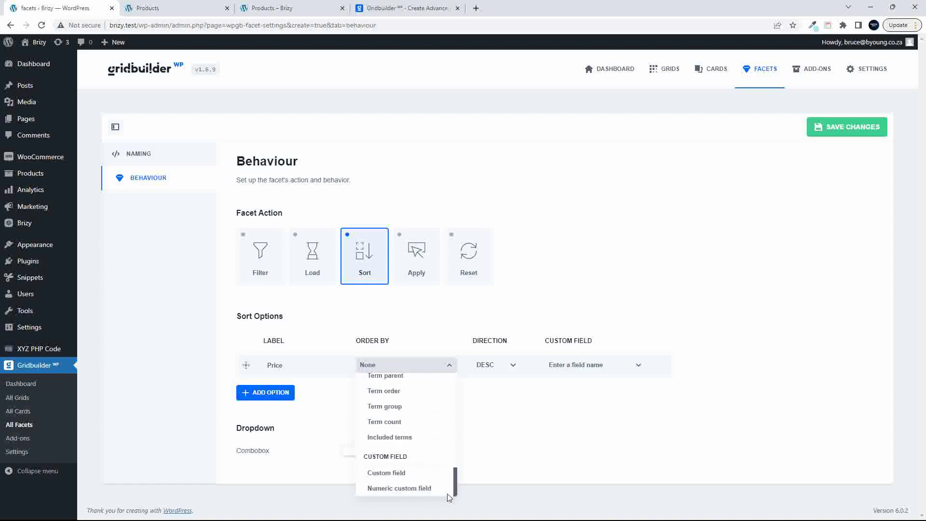
pyautogui.click(390, 474)
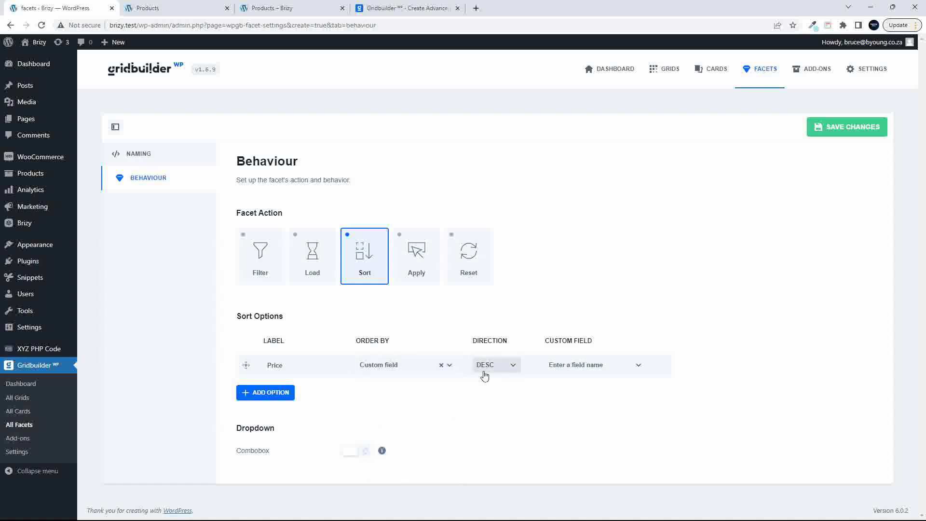
pyautogui.click(450, 368)
pyautogui.click(449, 367)
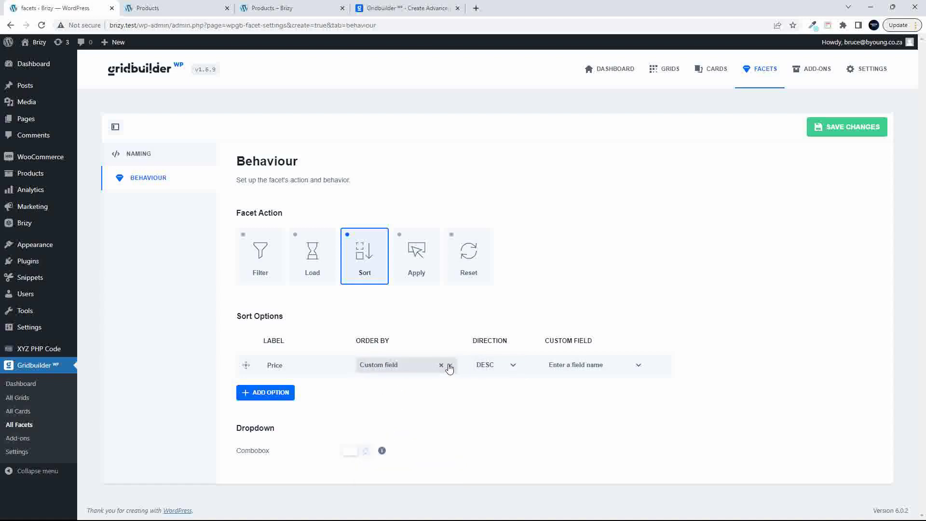
# - Set the Price option to the WC › Price field, ascending, and enable Combobox
pyautogui.click(582, 367)
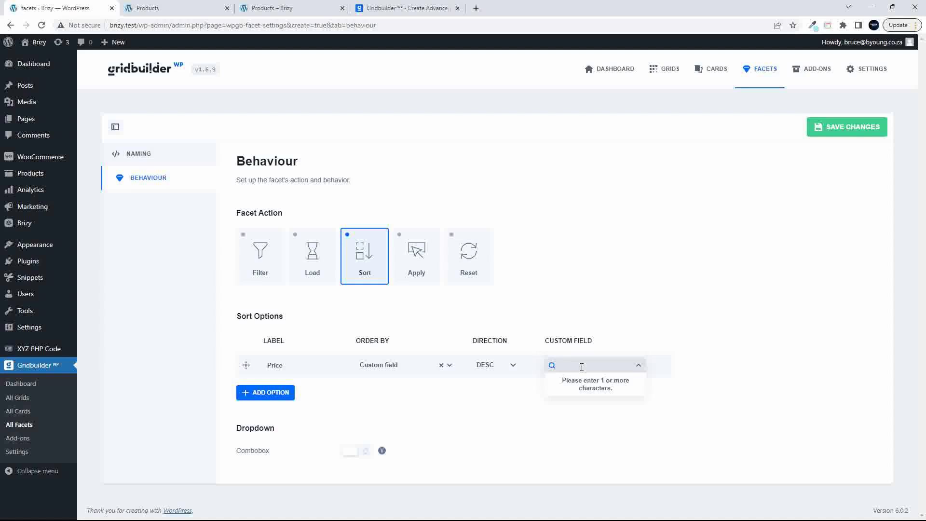
pyautogui.write('price')
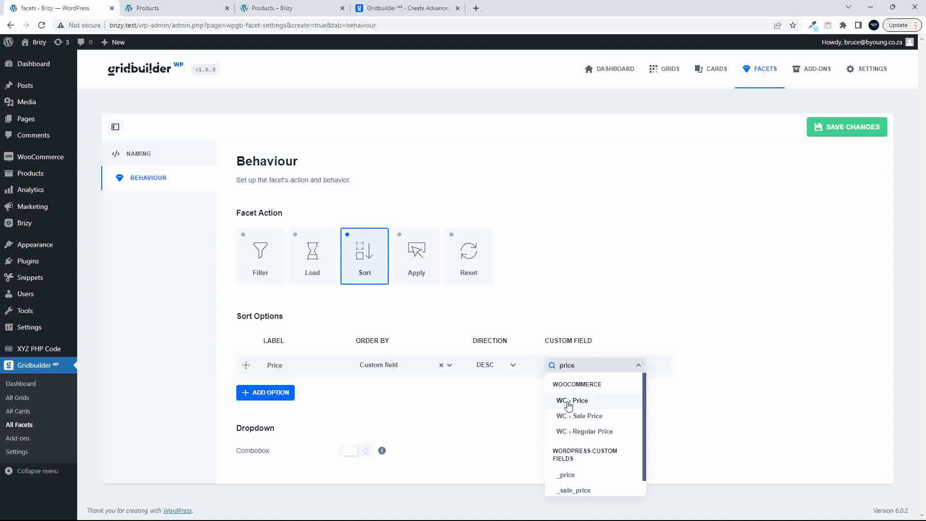
pyautogui.click(569, 406)
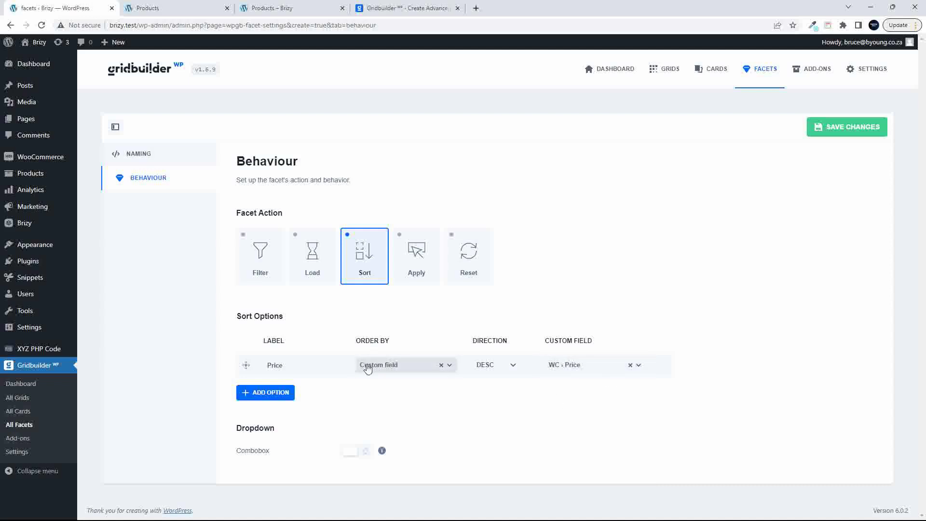
pyautogui.click(513, 367)
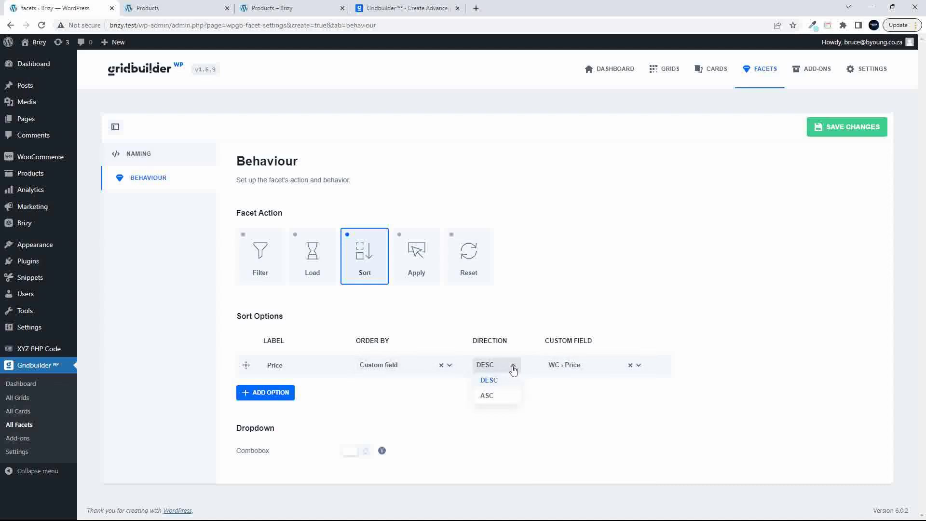
pyautogui.click(493, 397)
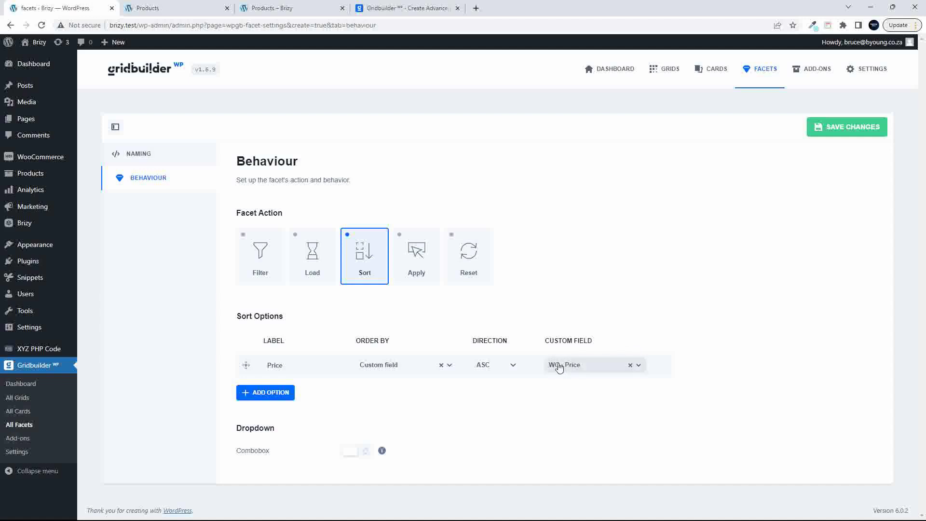
pyautogui.click(357, 456)
# - Add a second sort option and relabel the first one Price Ascending
pyautogui.scroll(-1, 560, 439)
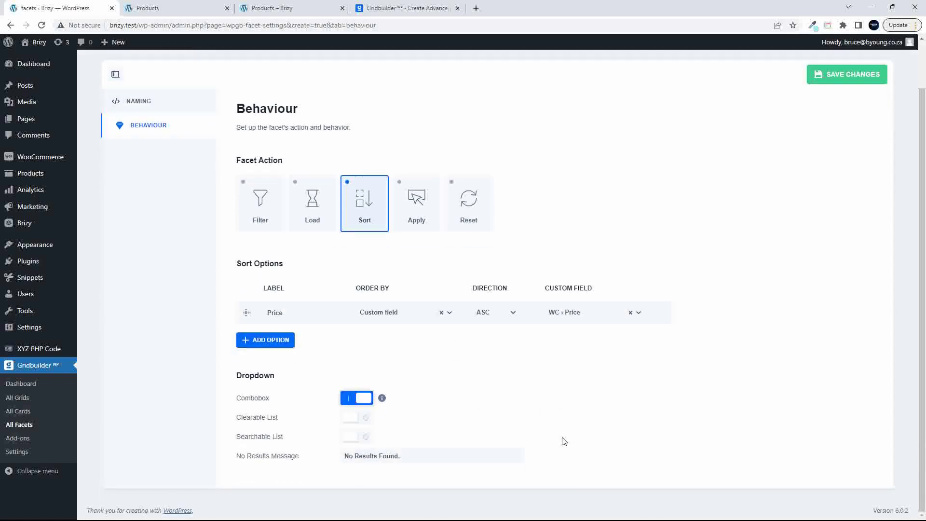
pyautogui.click(255, 346)
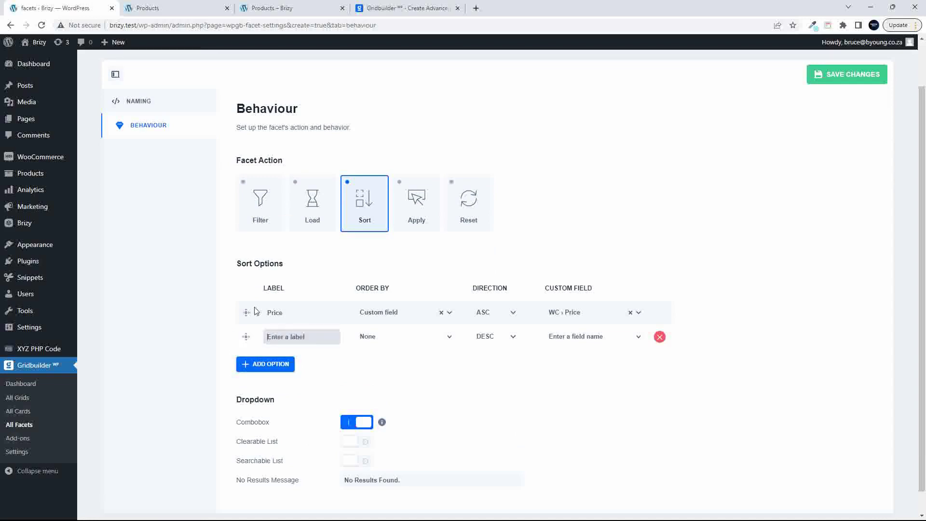
pyautogui.click(297, 313)
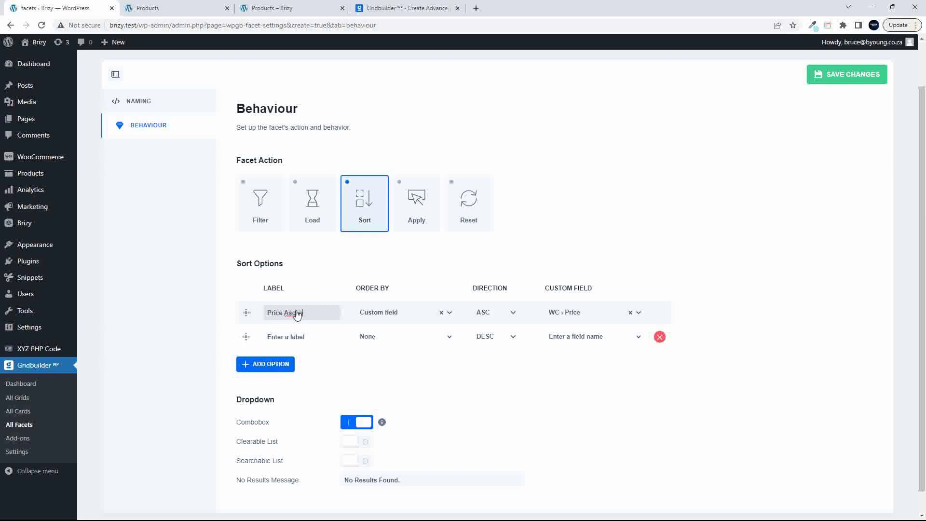
pyautogui.write('Ascending')
# - Set the second option to Price Descending on Custom field WC › Price, and save
pyautogui.click(301, 337)
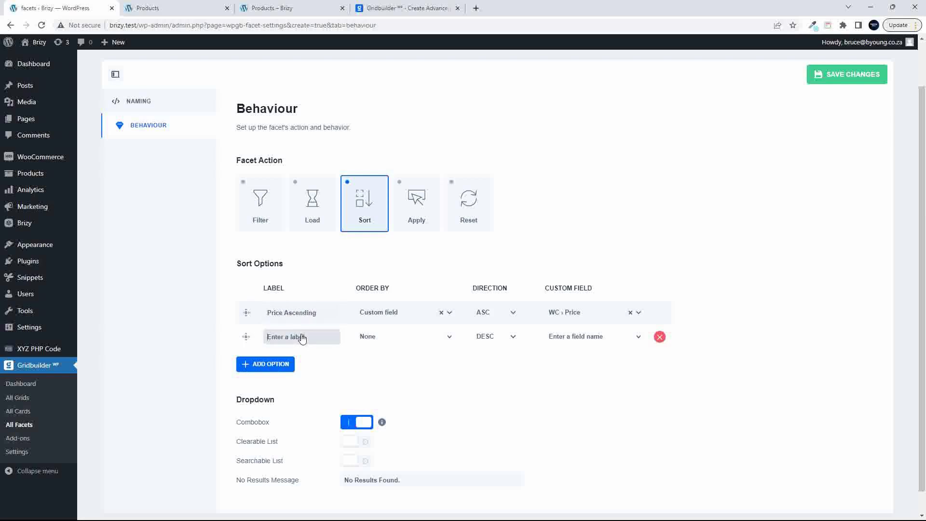
pyautogui.write('Price Descending')
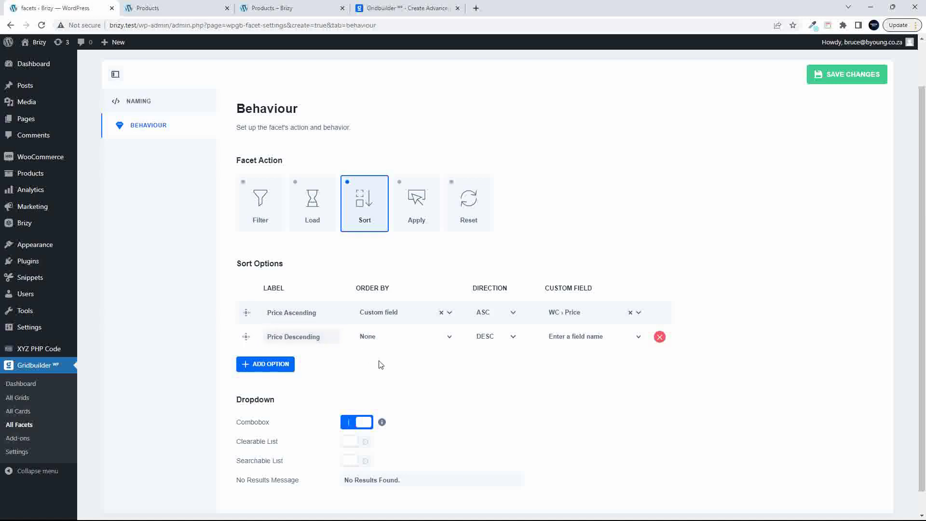
pyautogui.click(405, 338)
pyautogui.scroll(-5, 402, 432)
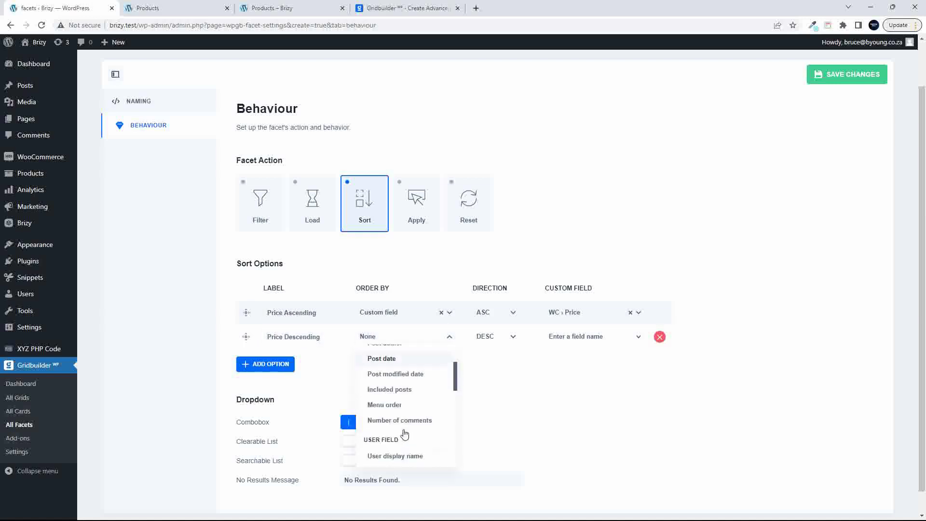
pyautogui.click(401, 441)
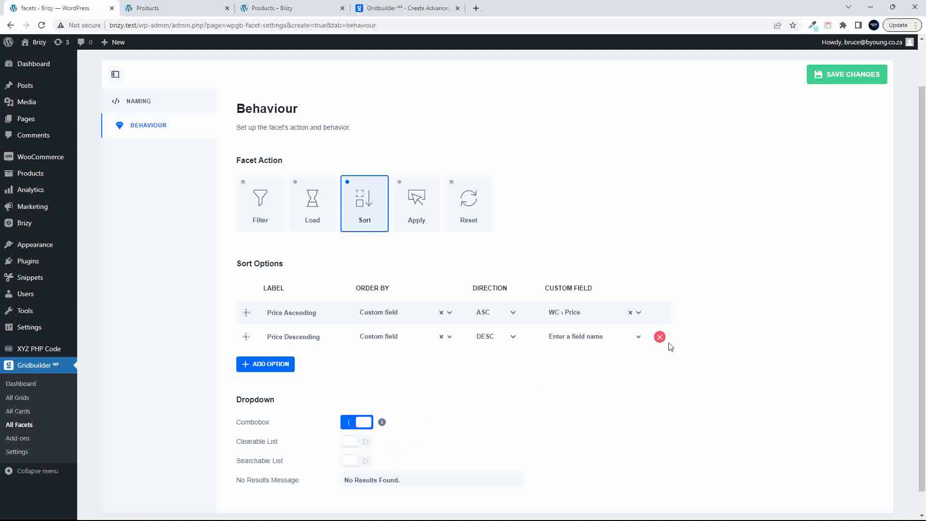
pyautogui.click(593, 338)
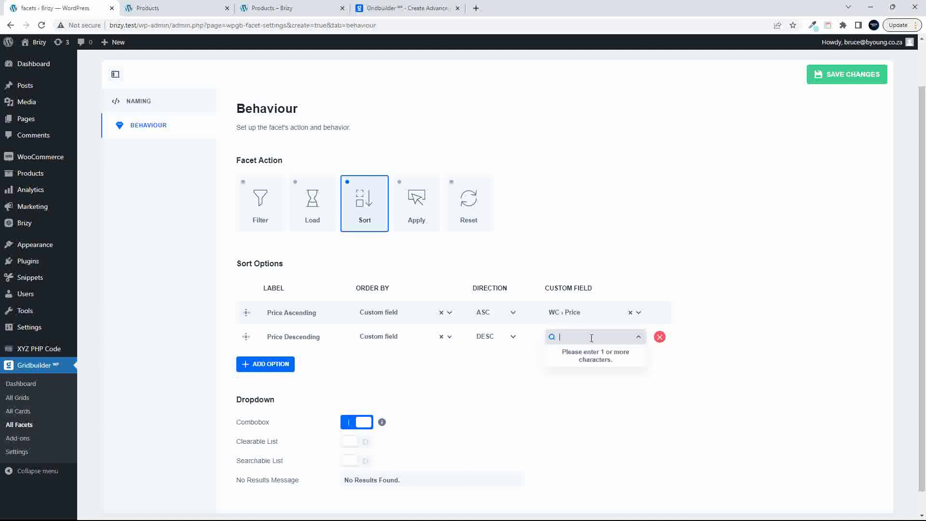
pyautogui.write('price')
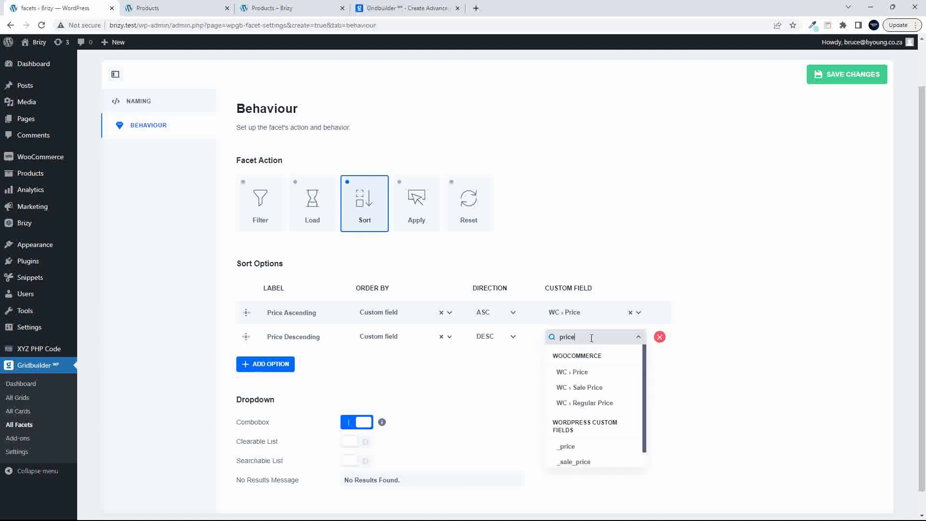
pyautogui.click(577, 373)
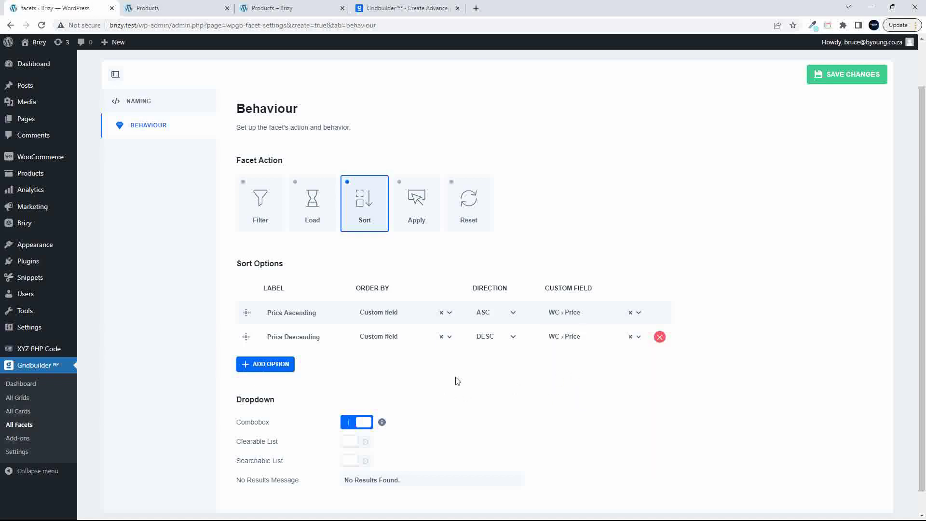
pyautogui.click(852, 78)
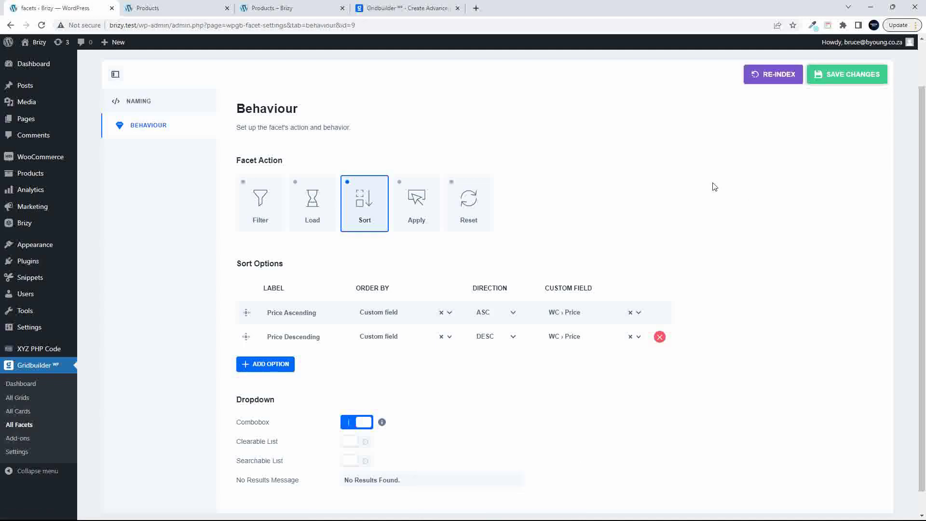
pyautogui.scroll(1, 824, 141)
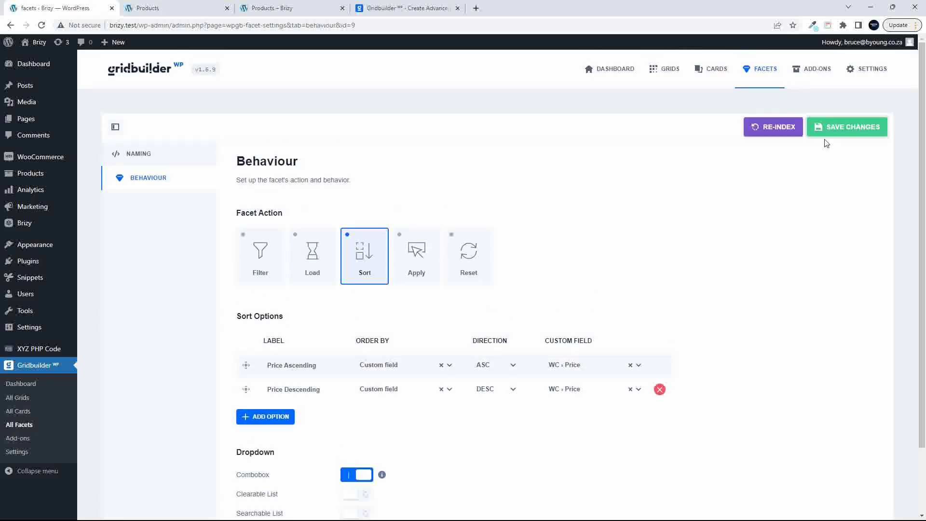
# - Check the facets list for the new Sort facet (id 9), then return to the Products editor
pyautogui.click(770, 73)
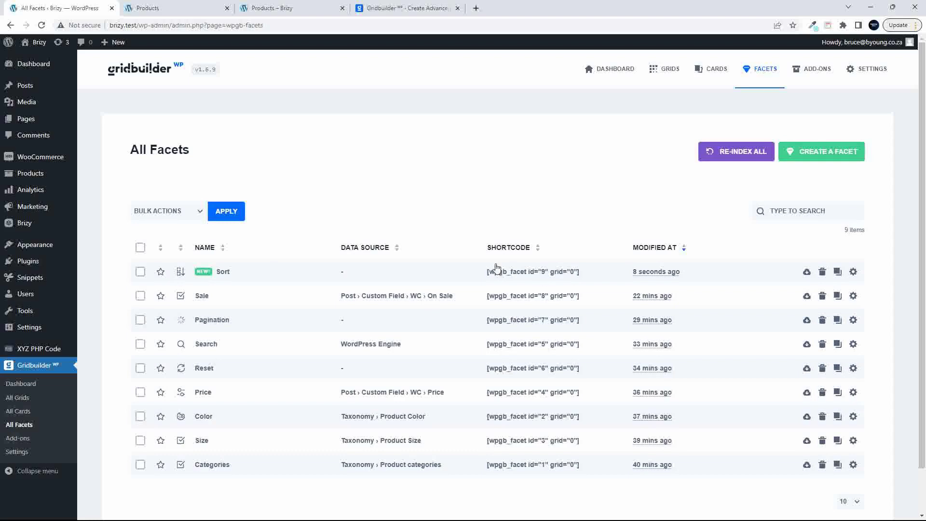
pyautogui.moveTo(496, 271)
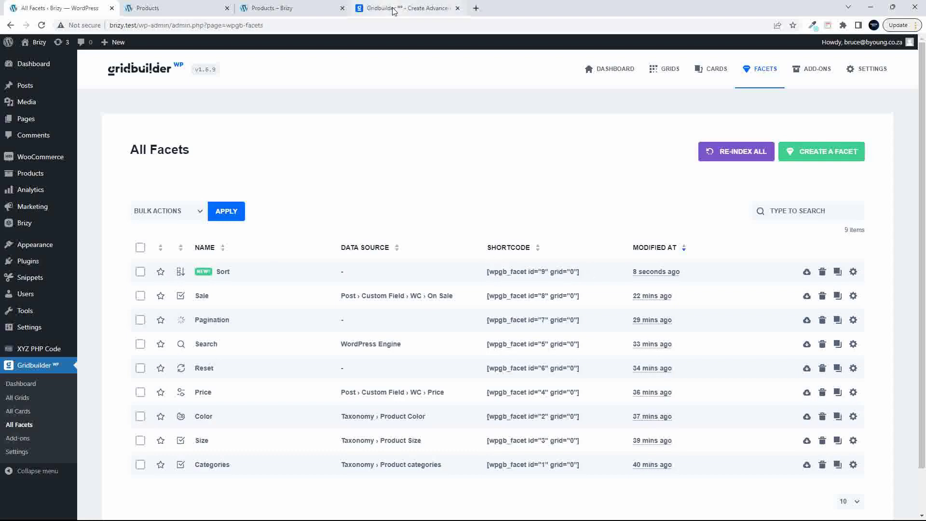
pyautogui.click(285, 9)
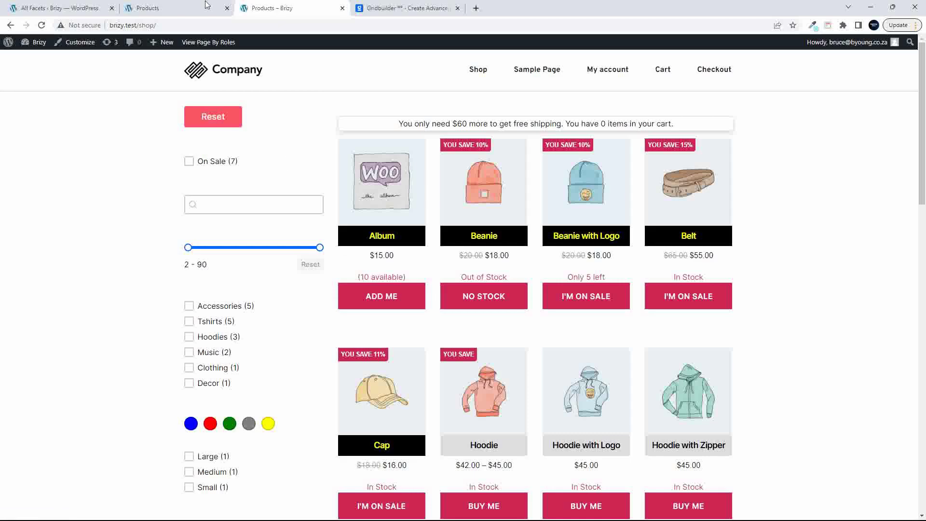
pyautogui.click(180, 8)
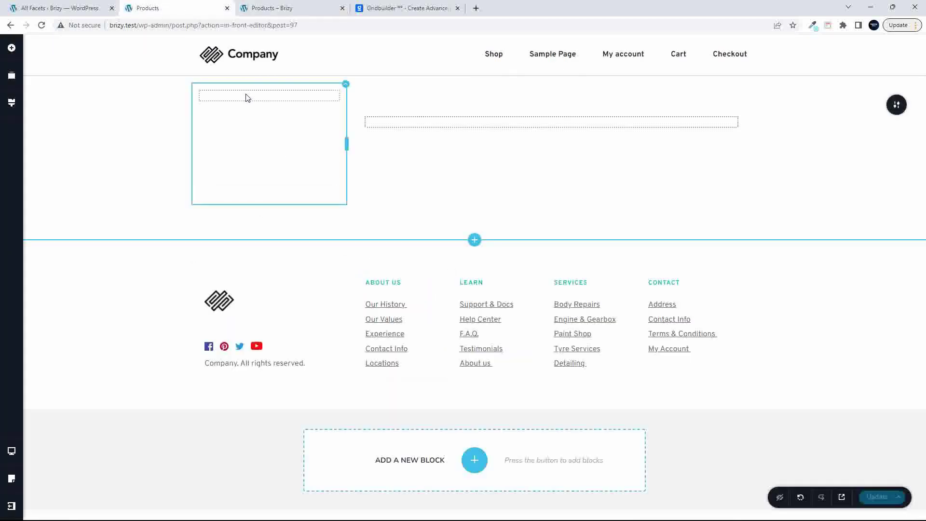
# - Move the facet shortcode element from the left column into the right column
pyautogui.click(246, 98)
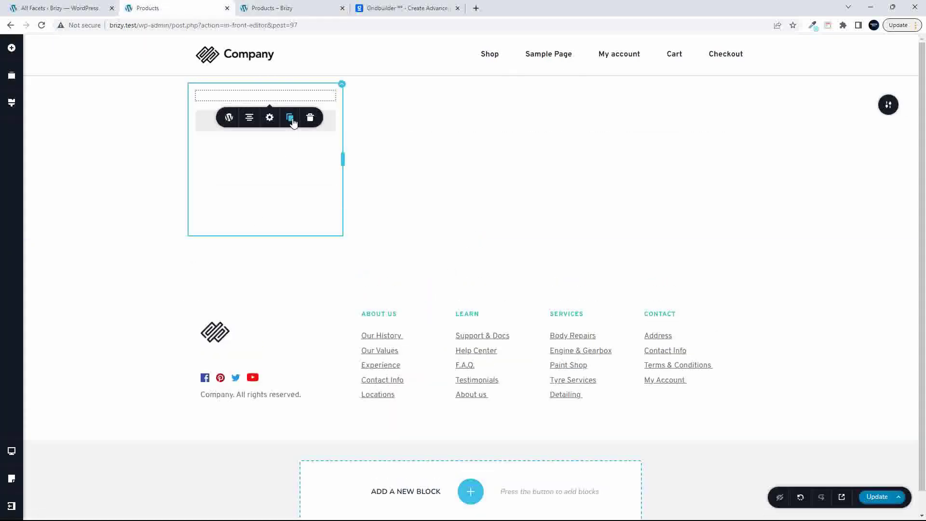
pyautogui.moveTo(249, 99)
pyautogui.mouseDown()
pyautogui.moveTo(401, 93)
pyautogui.moveTo(447, 103)
pyautogui.mouseUp()
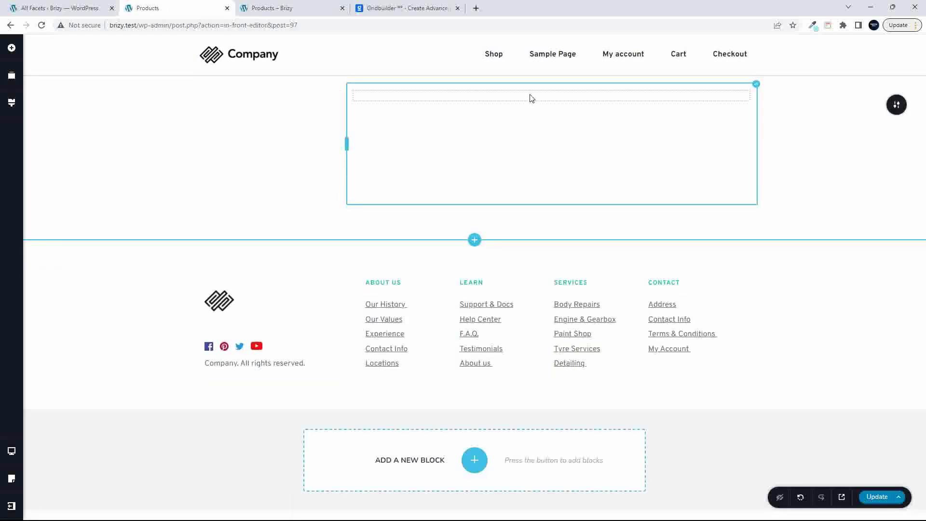
pyautogui.click(530, 95)
# - Change the shortcode's facet id from 6 to 9 and update the page
pyautogui.click(512, 115)
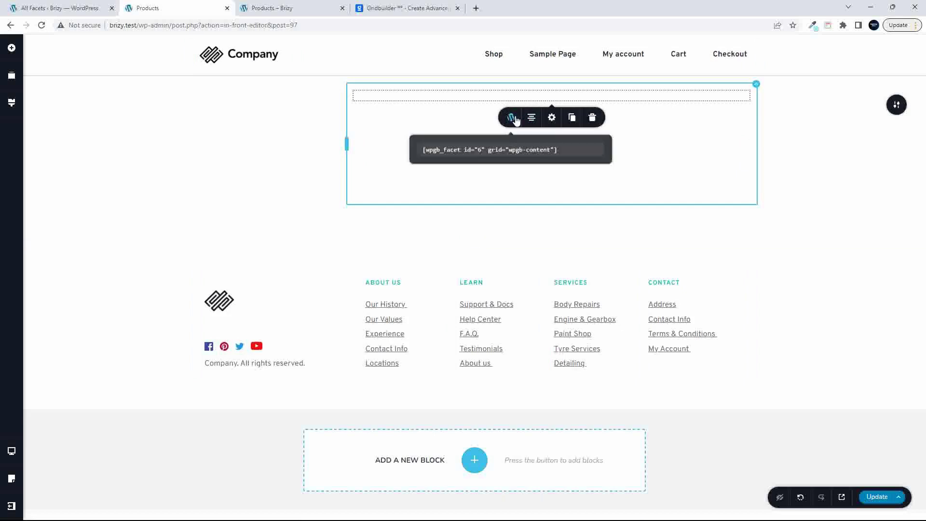
pyautogui.click(481, 149)
pyautogui.press('BackSpace')
pyautogui.write('9')
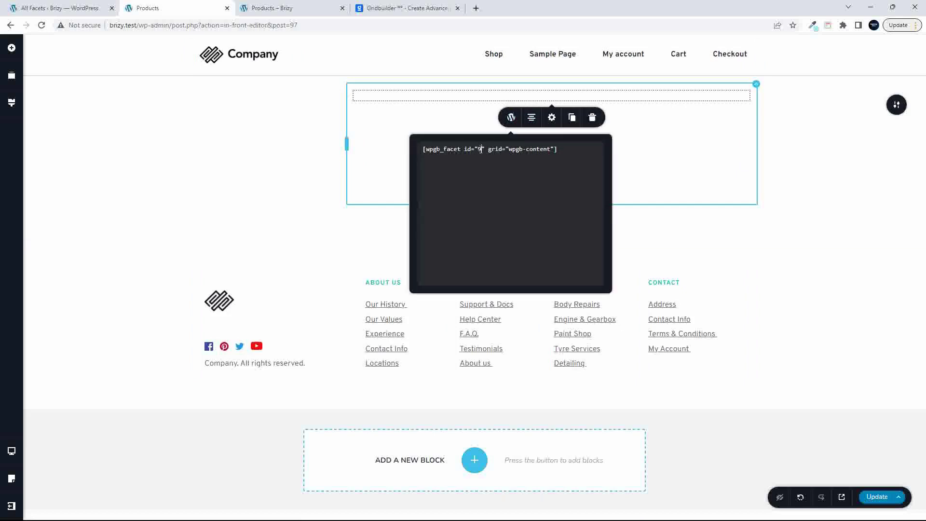
pyautogui.click(645, 169)
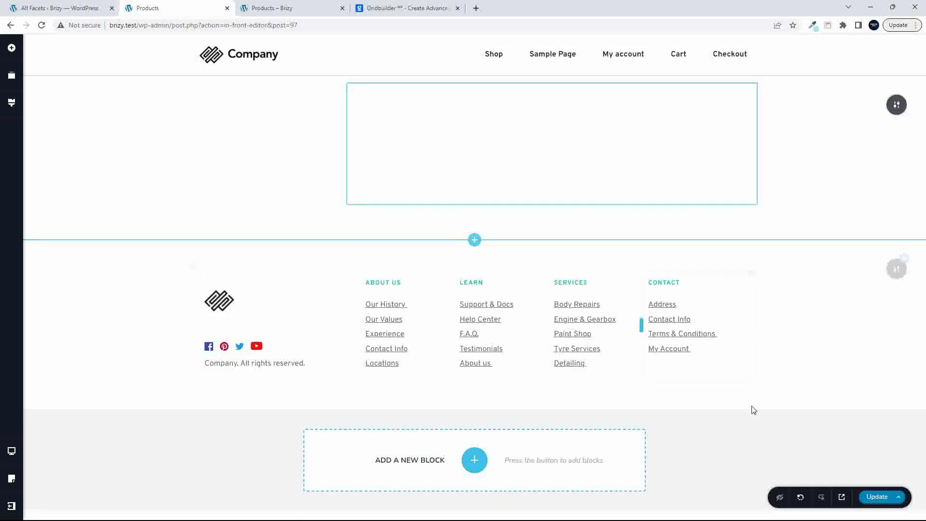
pyautogui.click(876, 497)
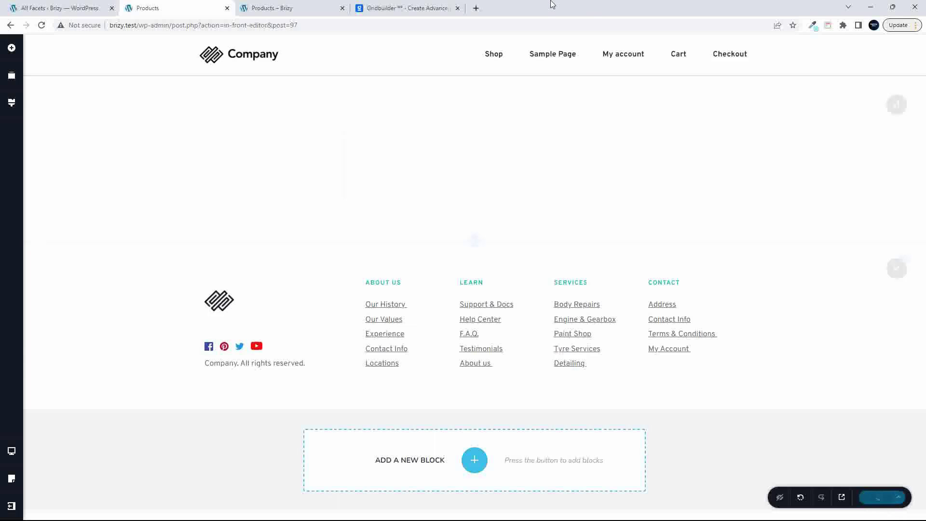
pyautogui.click(294, 8)
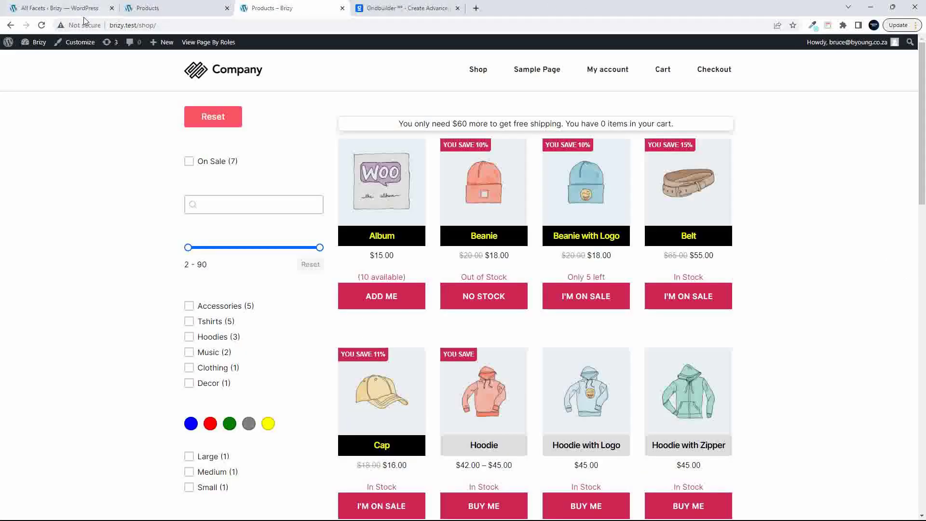
# - Reload the shop and sort by Price Descending, then by Price Ascending
pyautogui.click(42, 25)
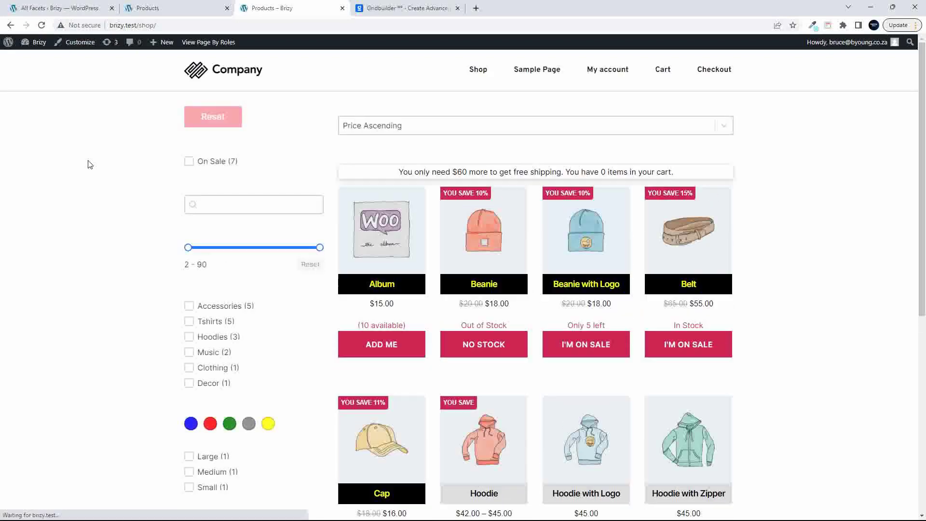
pyautogui.click(725, 128)
pyautogui.click(407, 182)
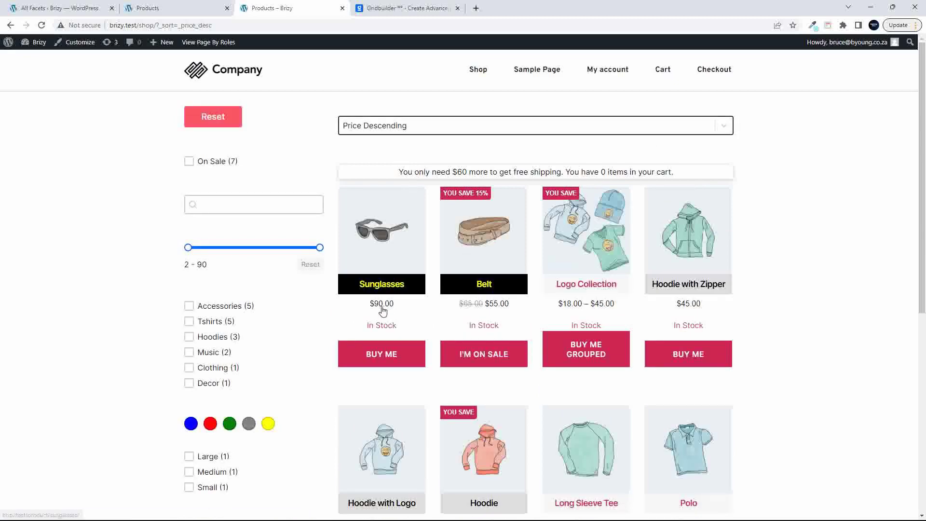
pyautogui.scroll(-1, 674, 320)
pyautogui.scroll(-6, 666, 357)
pyautogui.scroll(7, 666, 356)
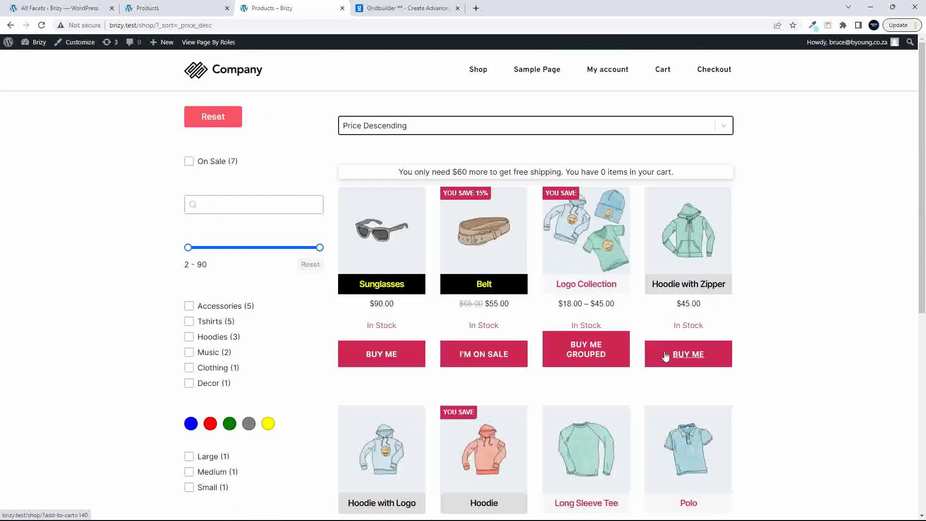
pyautogui.click(718, 128)
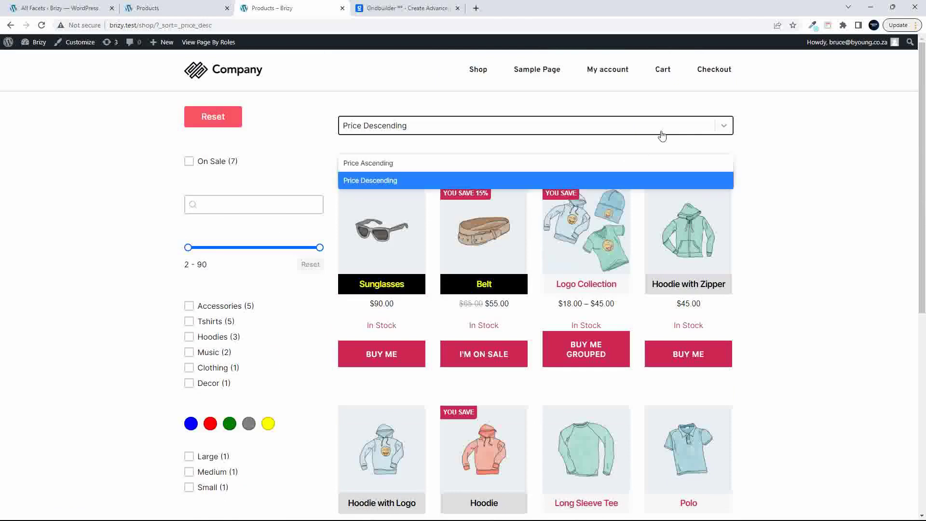
pyautogui.click(353, 164)
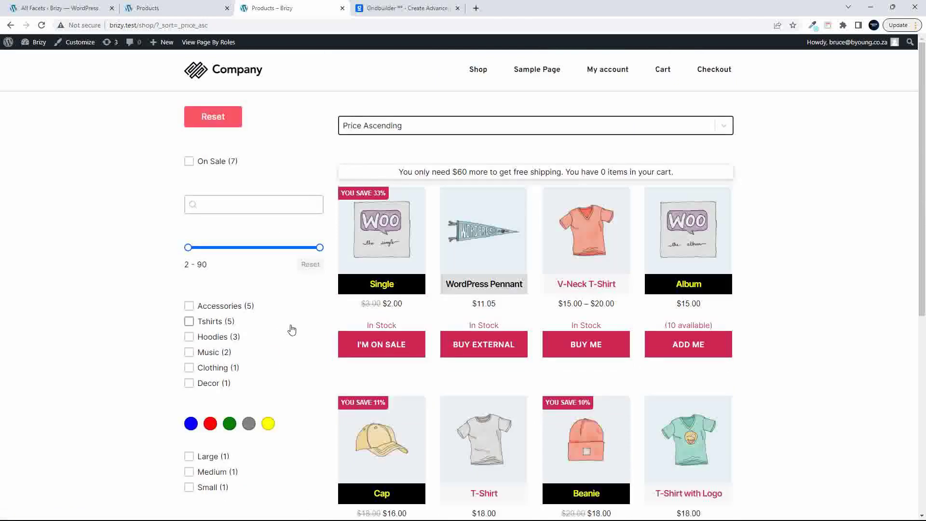
# - Load more products, switch back to Price Descending, then return to the editor
pyautogui.scroll(-7, 428, 342)
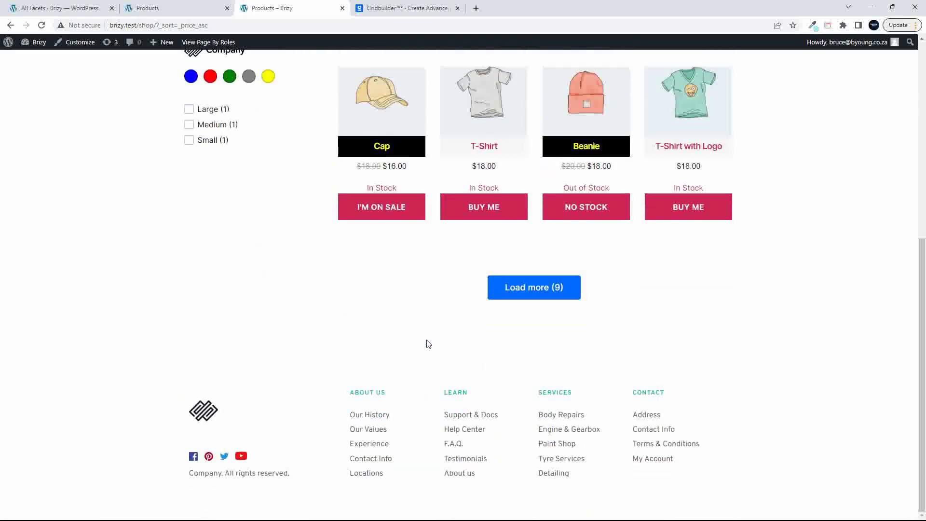
pyautogui.click(542, 293)
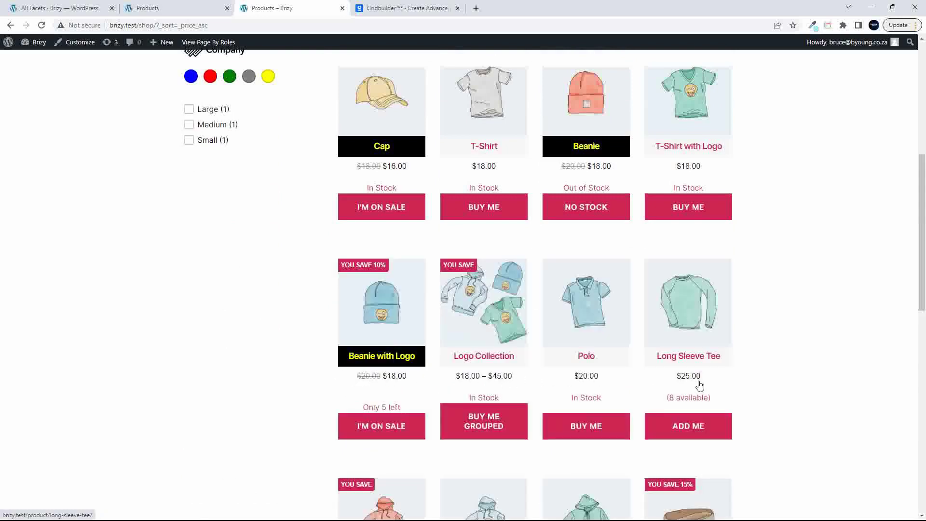
pyautogui.scroll(-5, 562, 374)
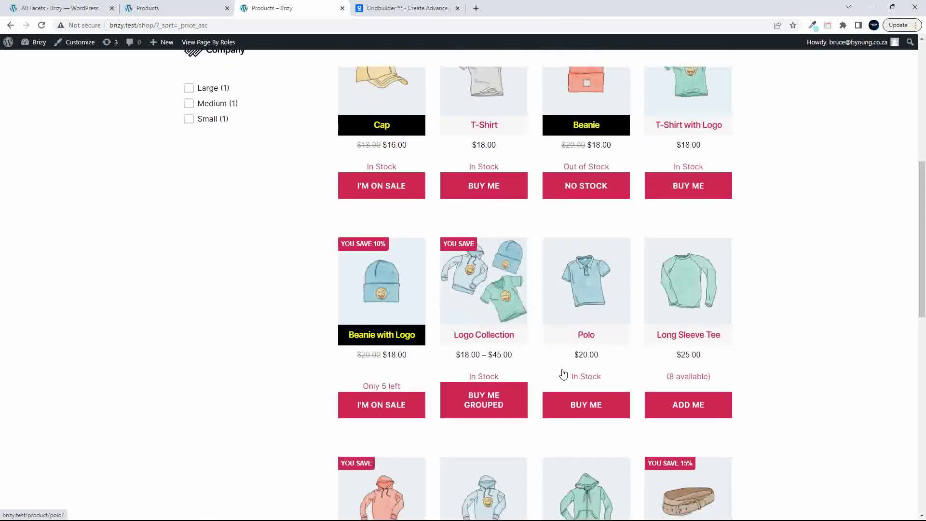
pyautogui.scroll(-3, 581, 386)
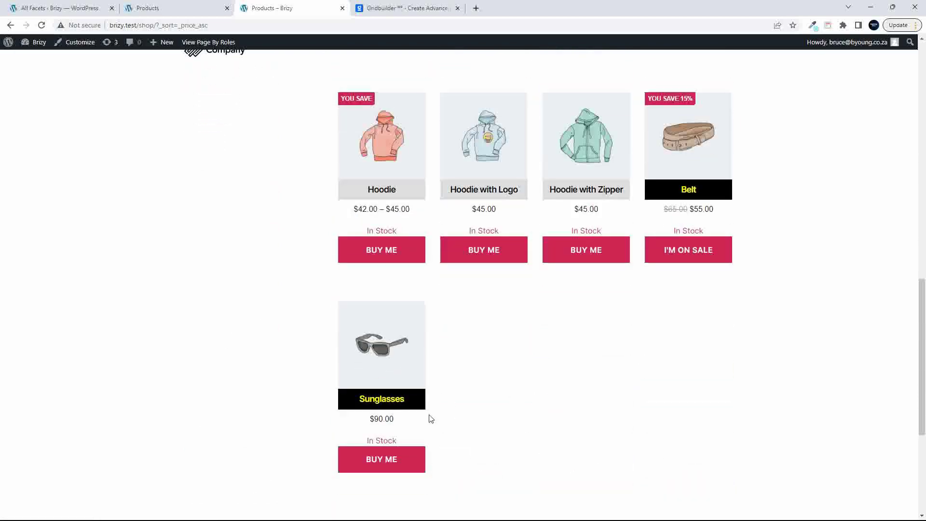
pyautogui.scroll(15, 598, 421)
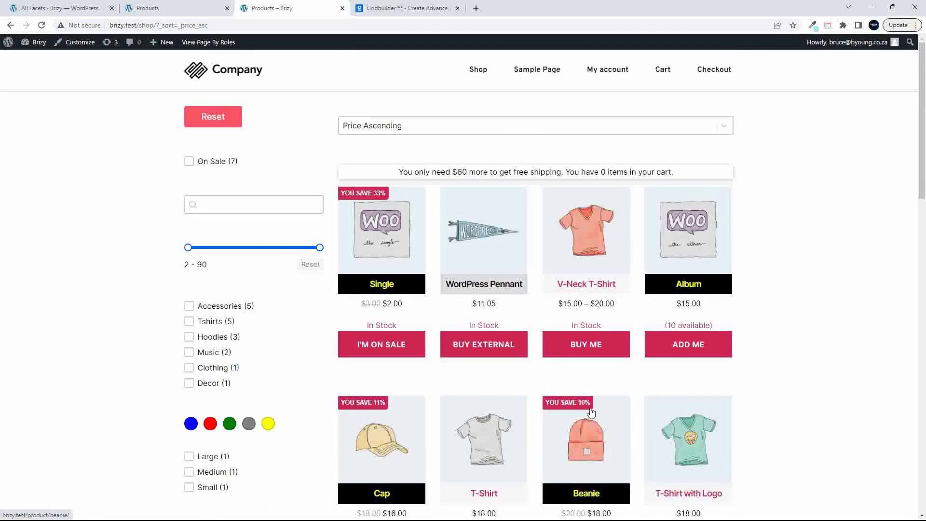
pyautogui.click(722, 128)
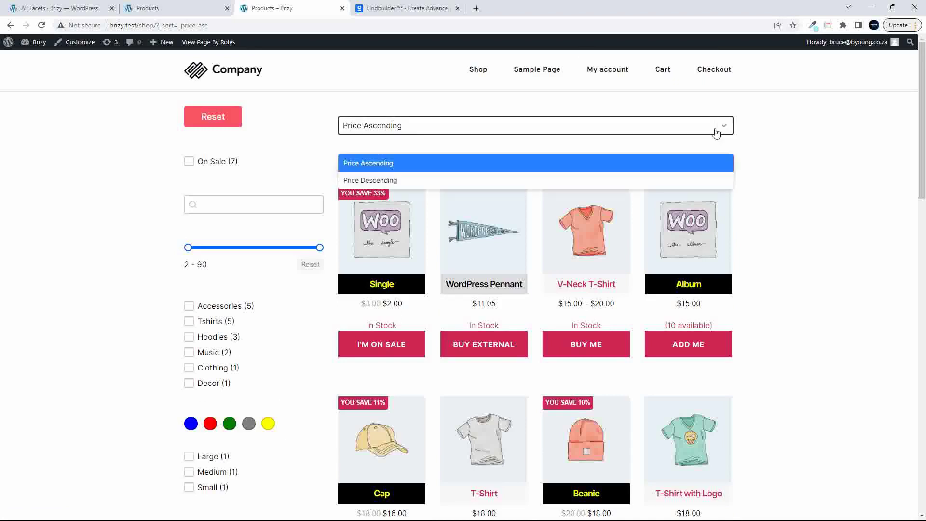
pyautogui.click(360, 181)
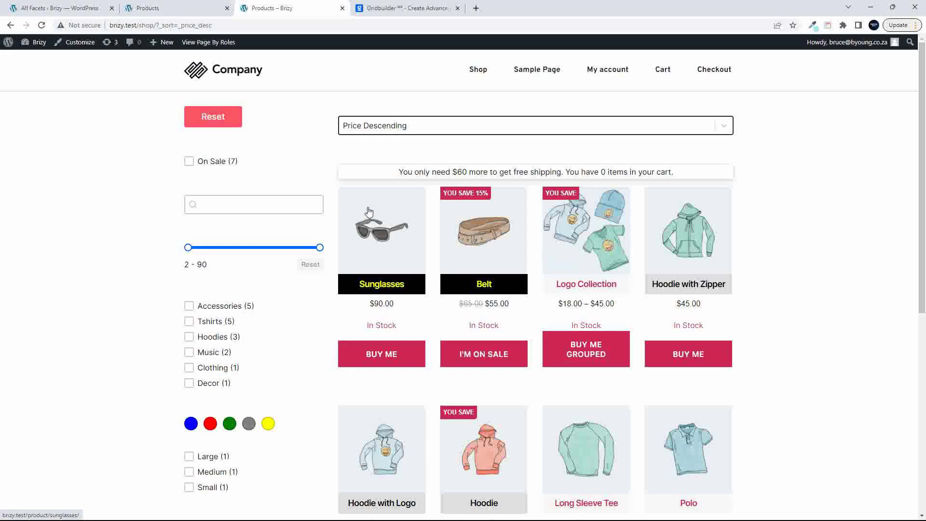
pyautogui.click(402, 9)
pyautogui.click(259, 9)
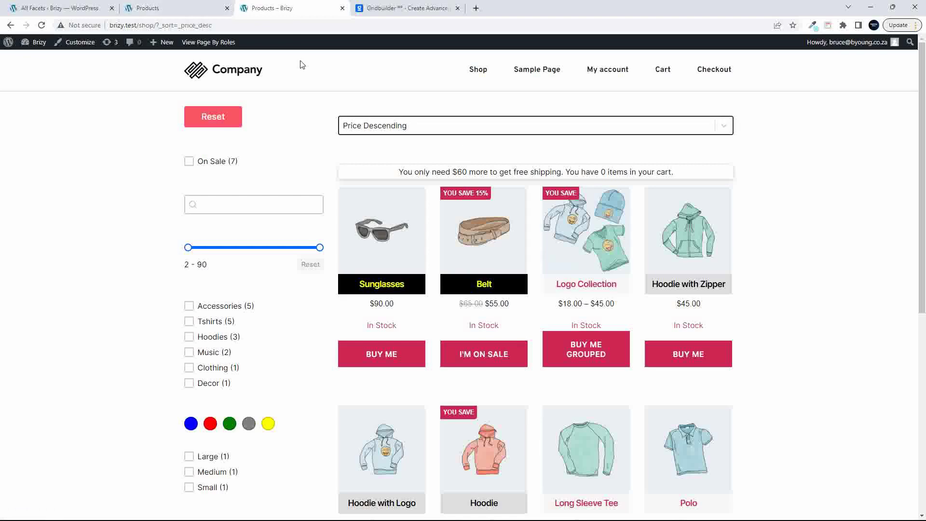
pyautogui.click(193, 10)
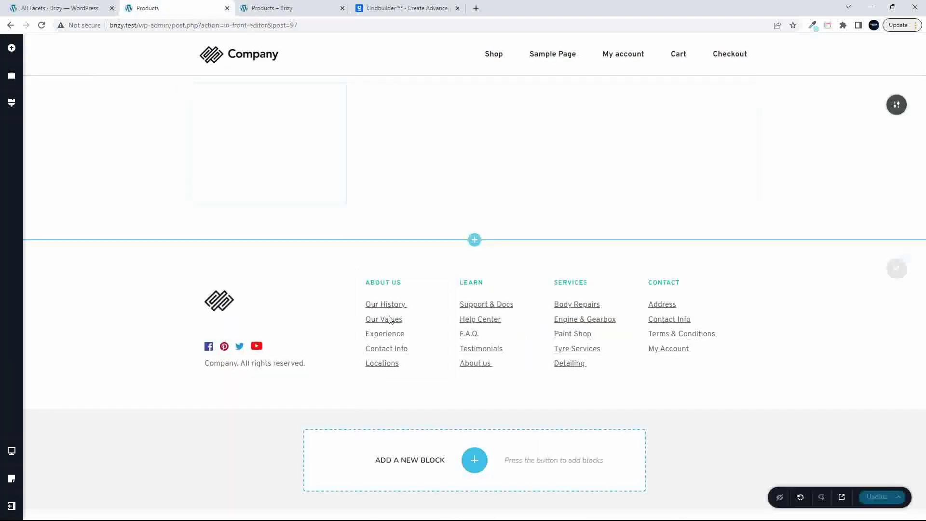
# - Open the Products template under Brizy › Templates and review its Product Archive display conditions
pyautogui.click(73, 8)
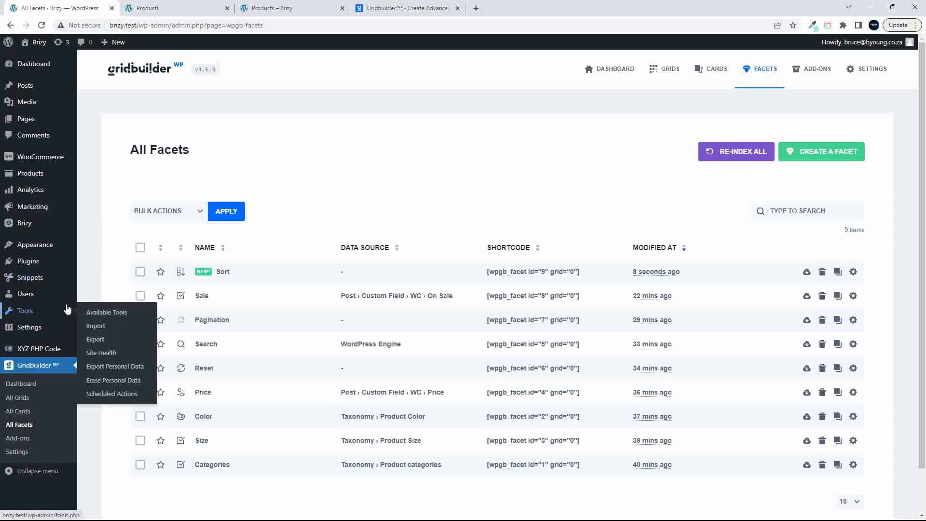
pyautogui.moveTo(54, 292)
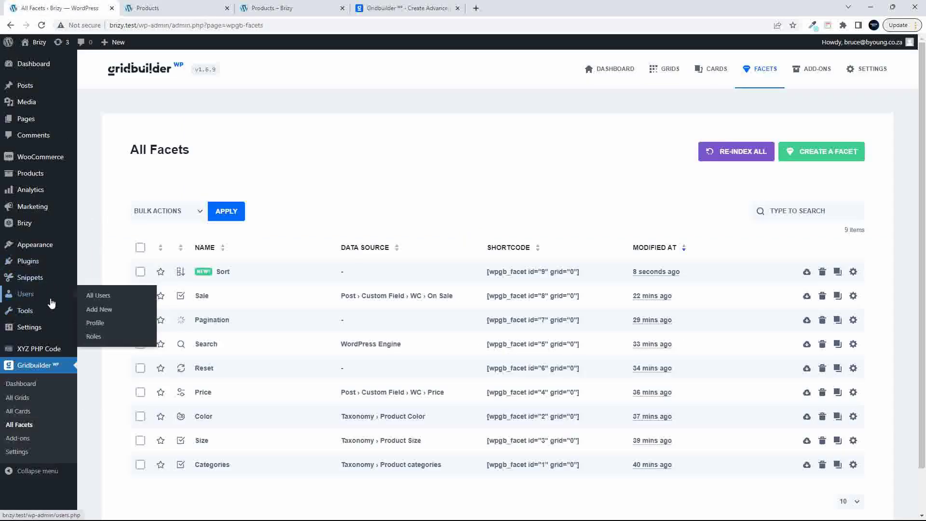
pyautogui.click(25, 226)
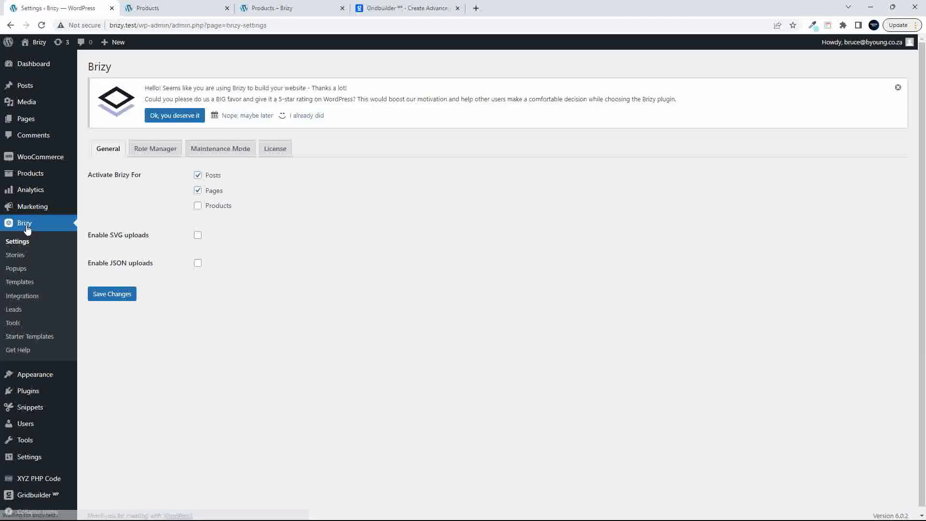
pyautogui.click(21, 284)
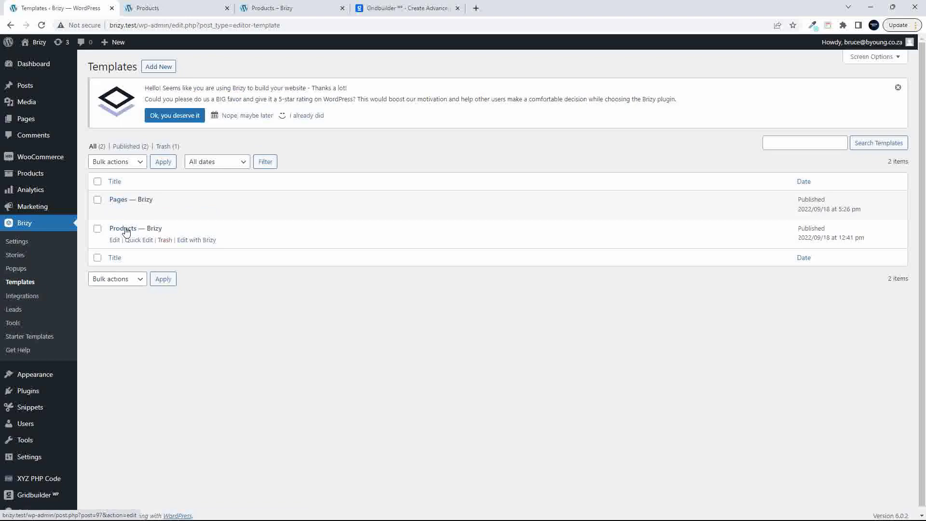
pyautogui.click(127, 232)
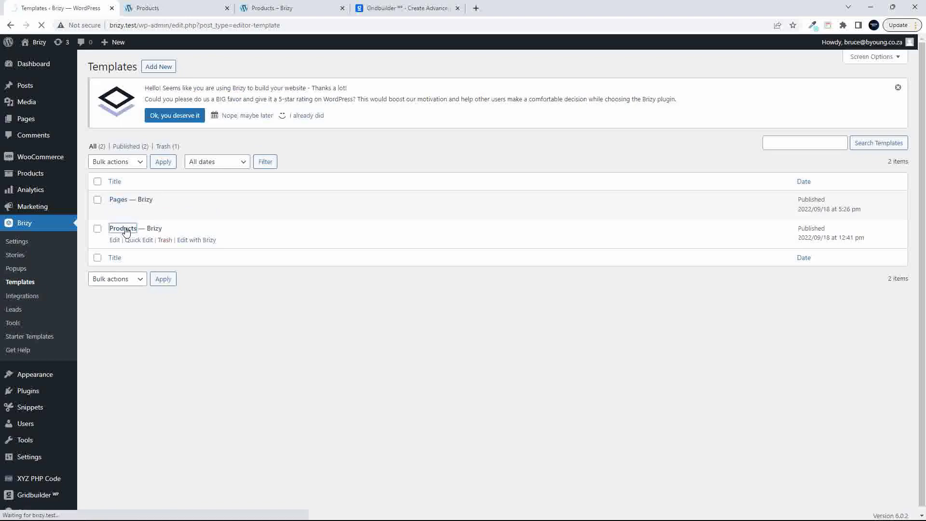
pyautogui.scroll(-1, 219, 271)
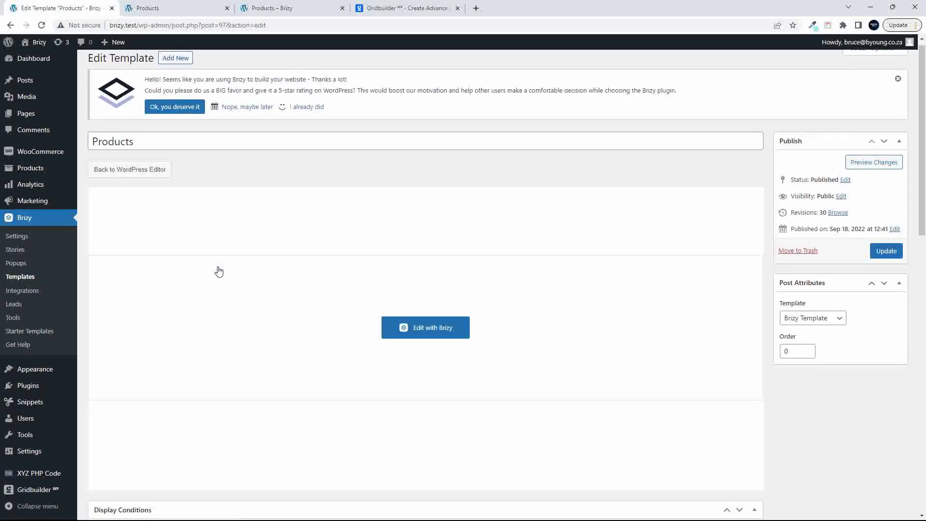
pyautogui.scroll(-10, 219, 272)
pyautogui.scroll(2, 219, 270)
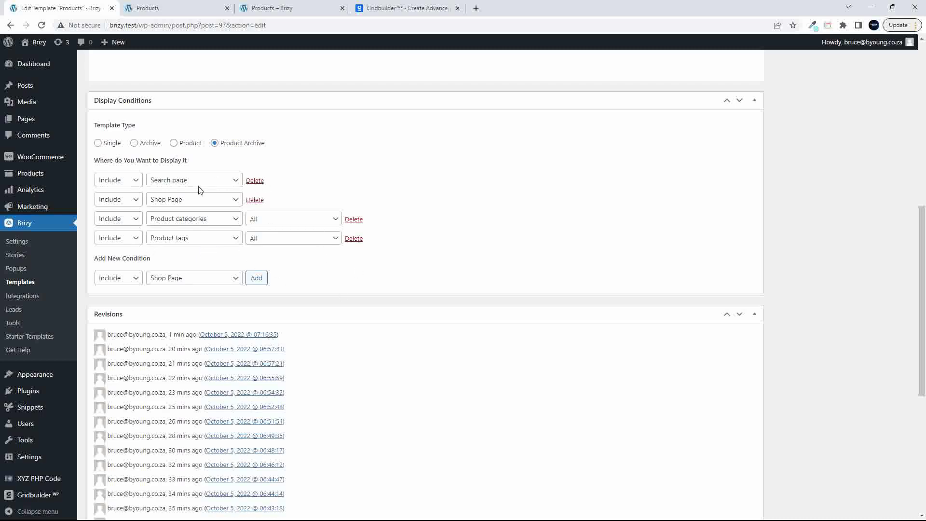
pyautogui.scroll(9, 255, 240)
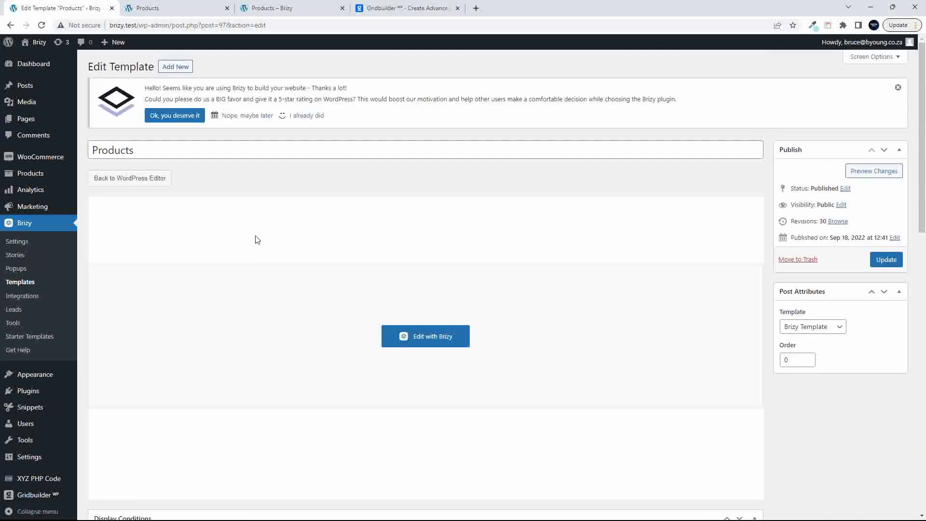
# - Look through the shop, Brizy editor, Gridbuilder site and template edit tabs
pyautogui.click(295, 8)
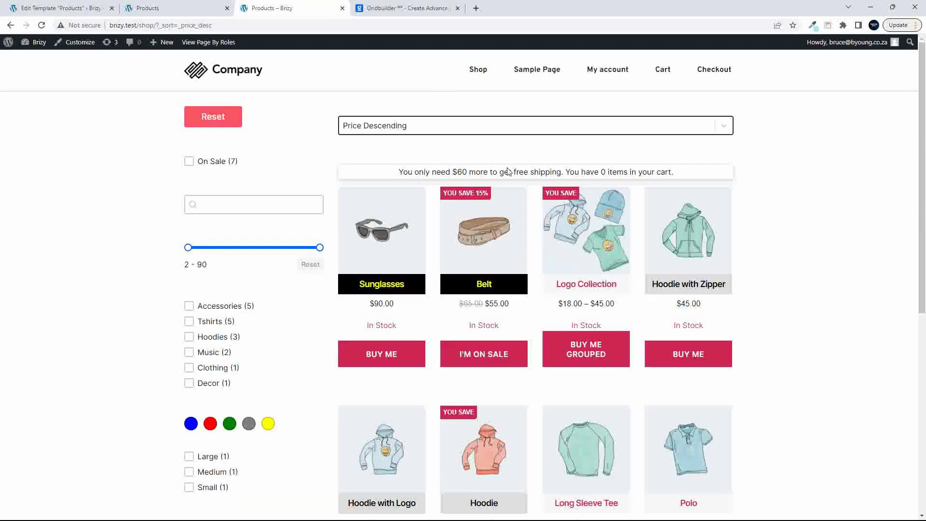
pyautogui.click(159, 8)
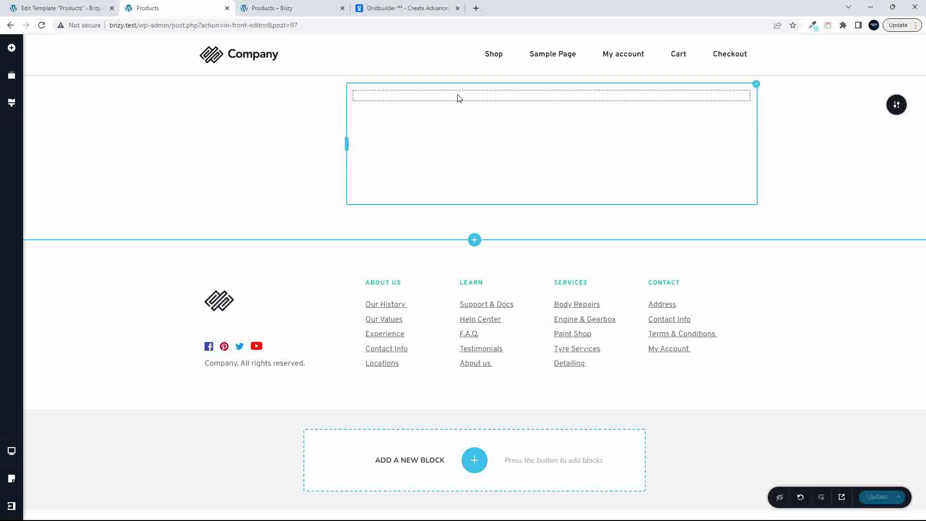
pyautogui.click(416, 8)
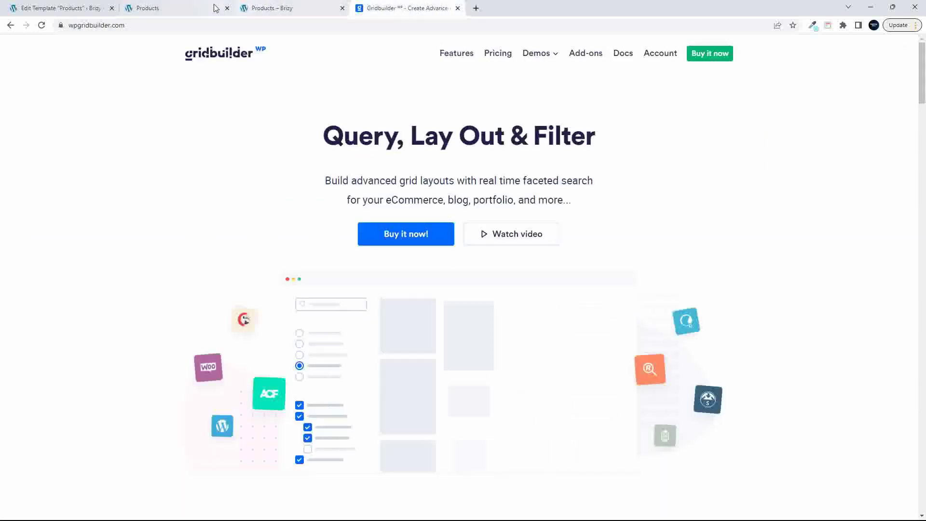
pyautogui.click(170, 6)
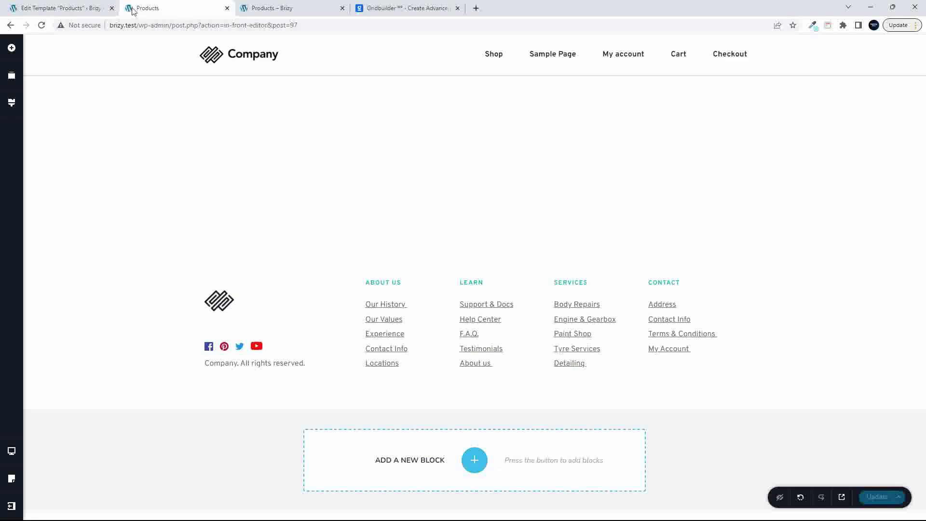
pyautogui.click(58, 7)
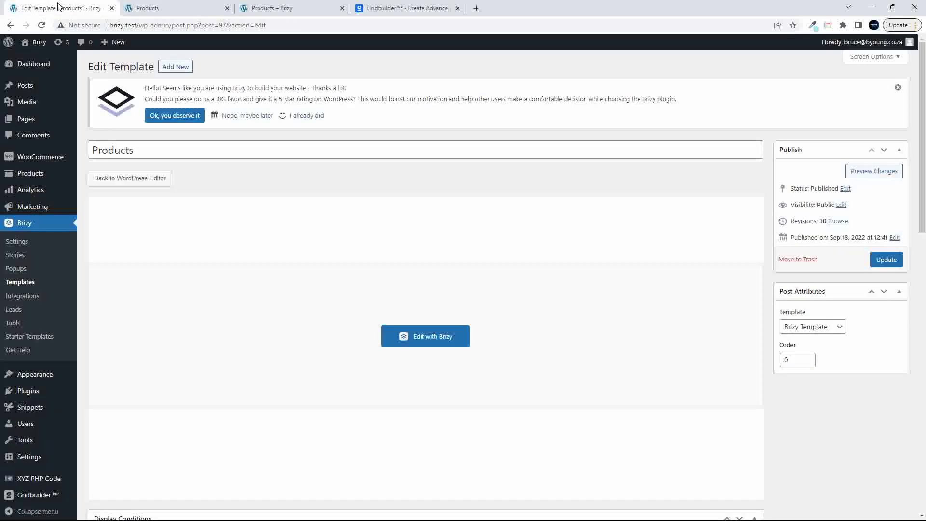
pyautogui.click(278, 7)
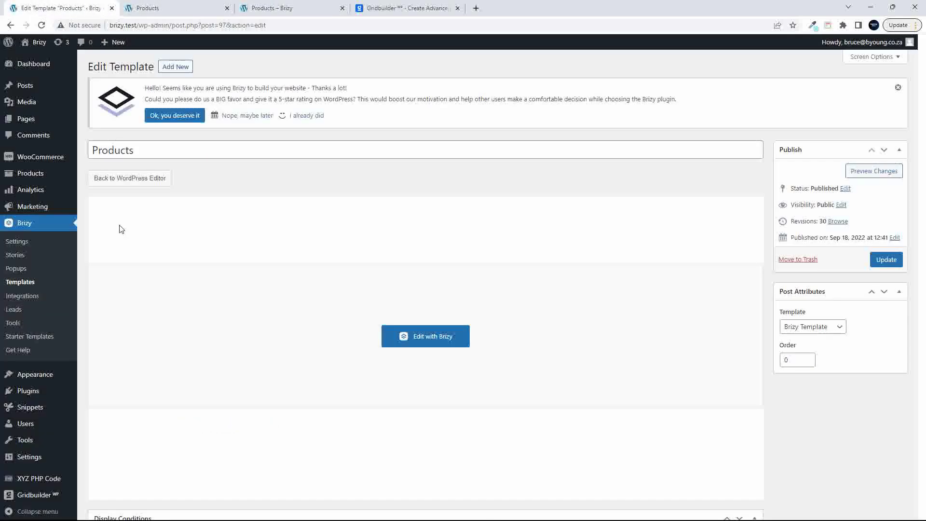
# - Open the Gridbuilder dashboard from the admin sidebar to view its licence details
pyautogui.scroll(-2, 19, 463)
pyautogui.moveTo(34, 490)
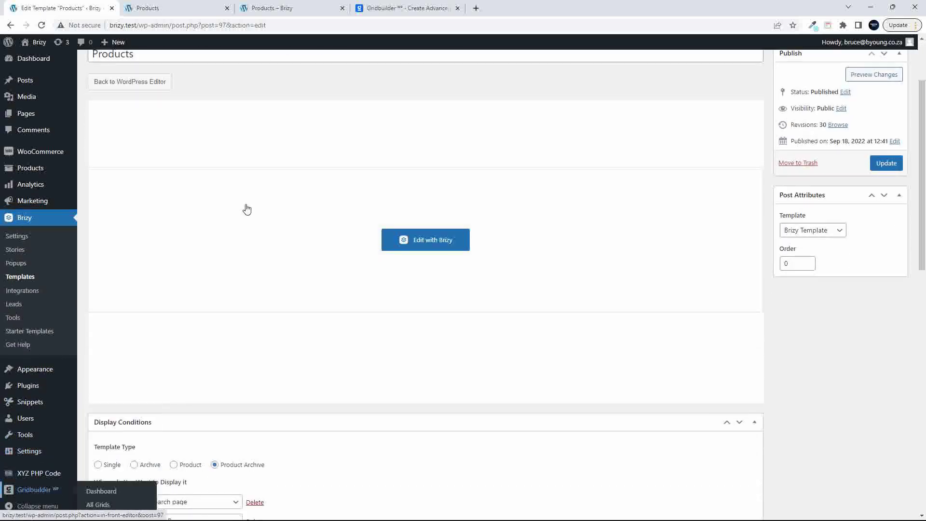
pyautogui.scroll(1, 126, 452)
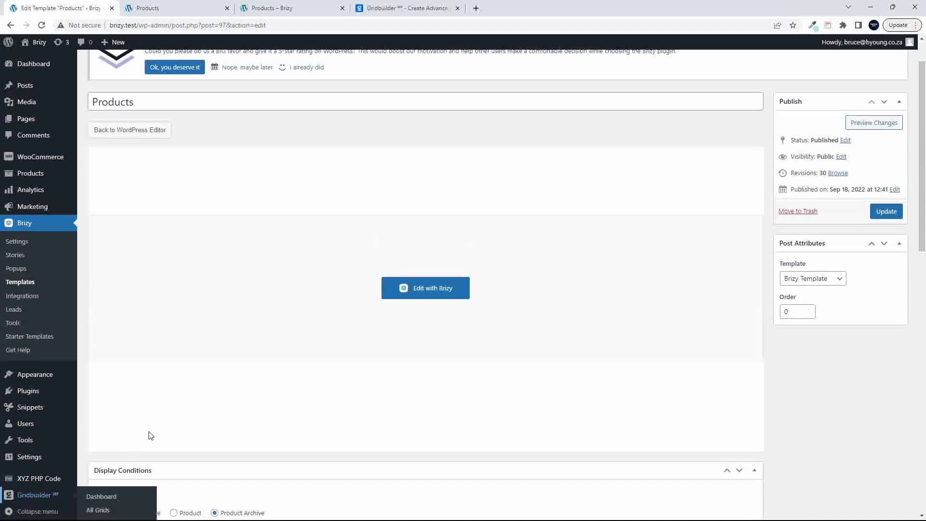
pyautogui.scroll(-8, 165, 407)
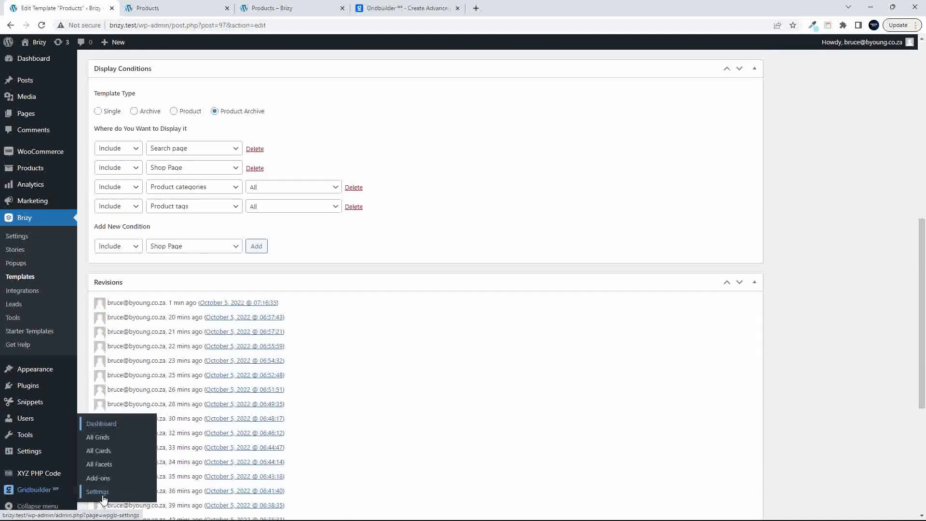
pyautogui.click(115, 426)
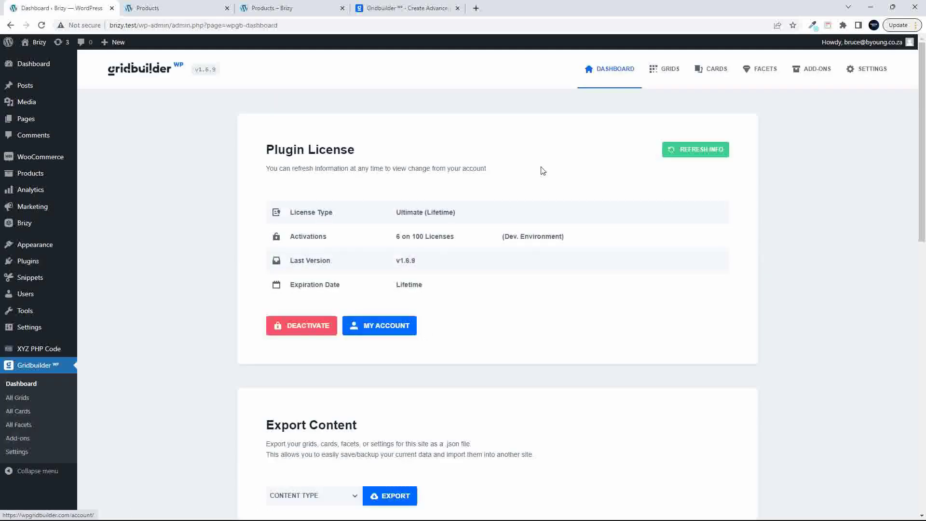
pyautogui.click(876, 77)
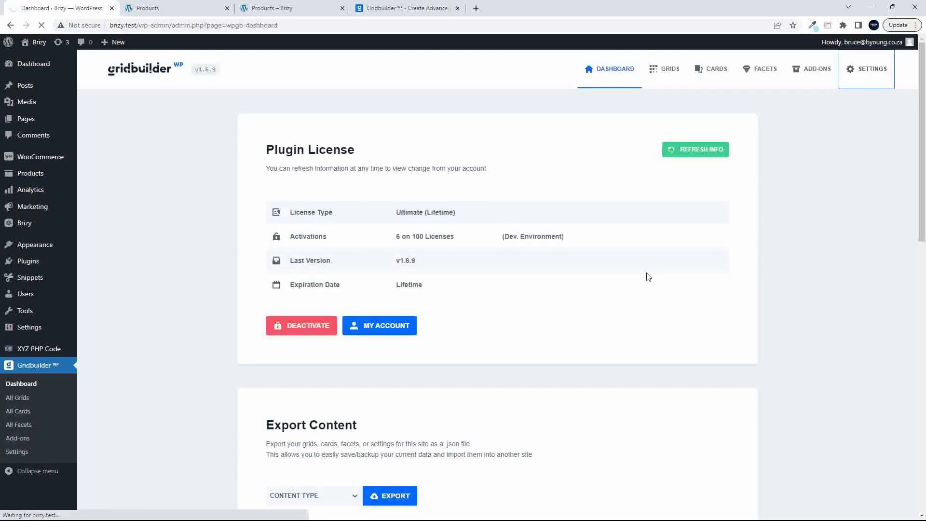
# - Read the Filter Custom Content info under Facet & Indexer, then return to the shop
pyautogui.scroll(-2, 542, 315)
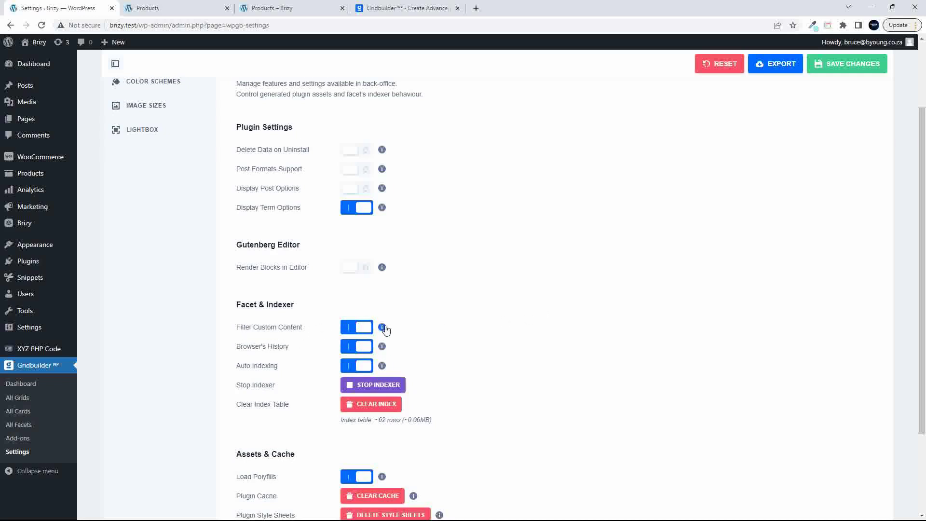
pyautogui.moveTo(382, 330)
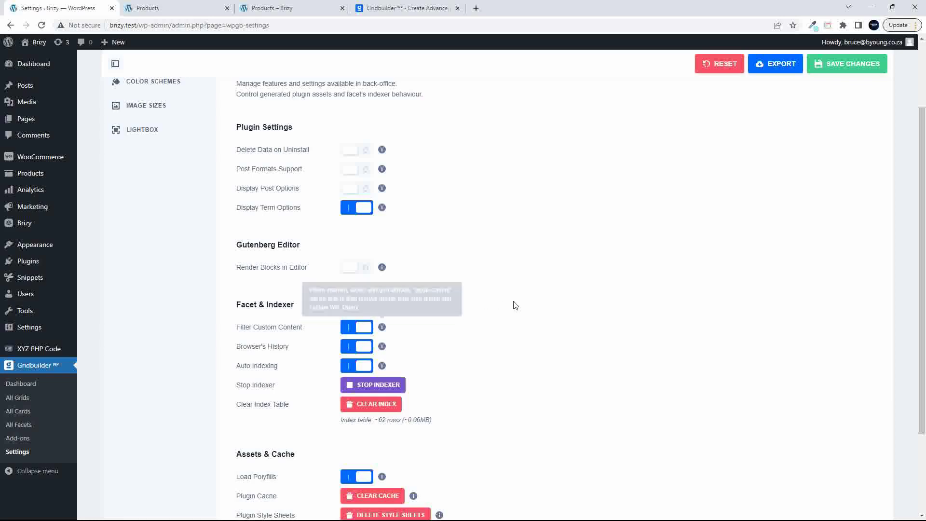
pyautogui.click(254, 8)
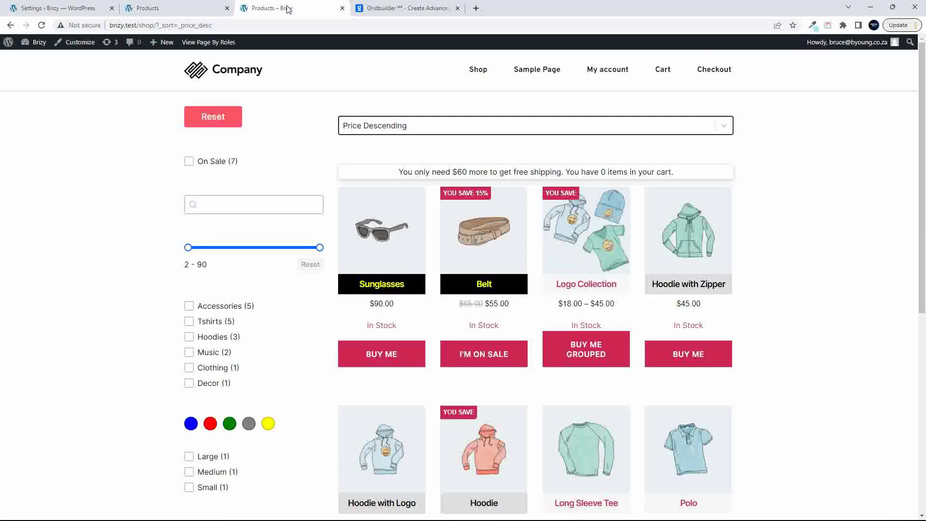
# - In Brizy, inspect the left column's shortcode [wpgb_facet id="6" grid="wpgb-content"], highlighting its wpgb grid name
pyautogui.click(142, 8)
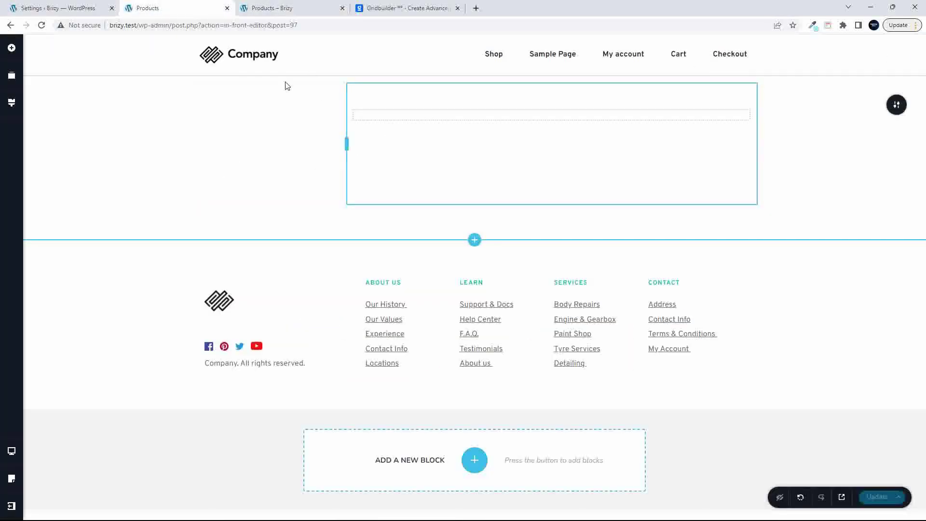
pyautogui.click(286, 96)
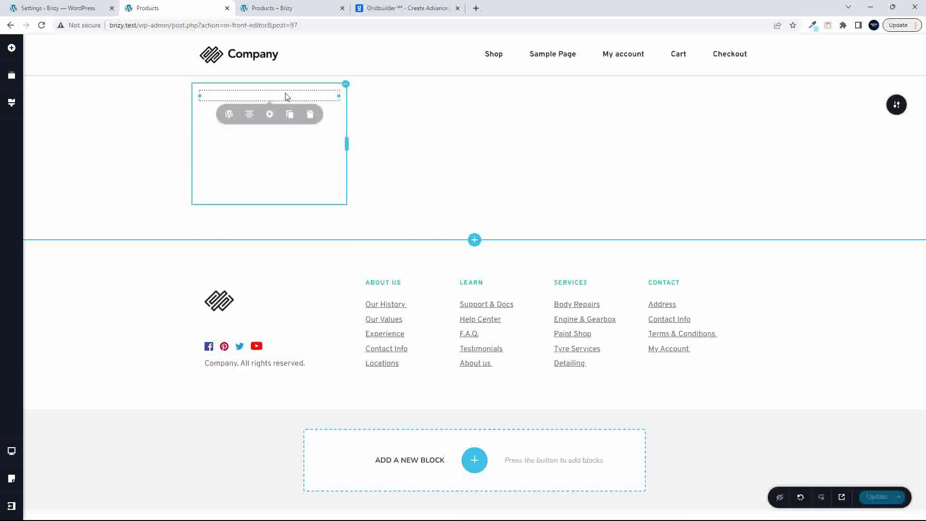
pyautogui.click(228, 119)
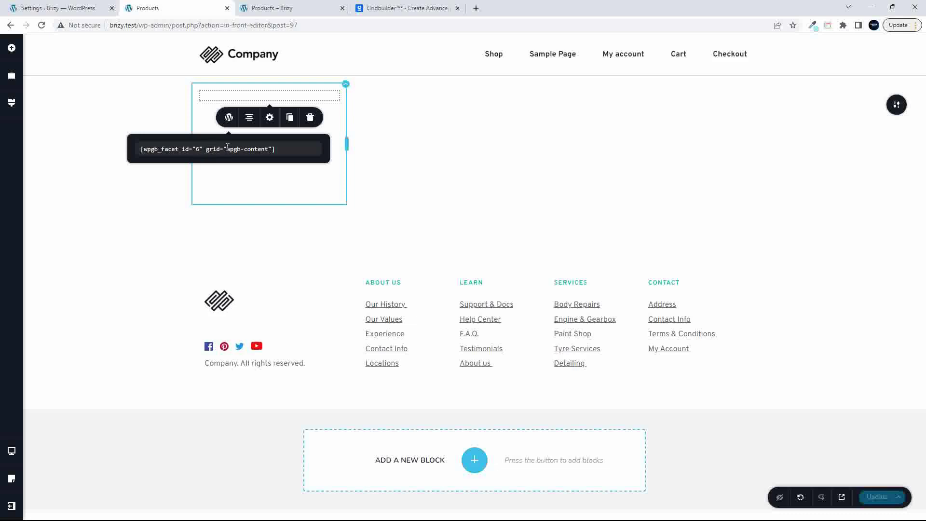
pyautogui.click(228, 149)
pyautogui.moveTo(226, 149); pyautogui.dragTo(237, 150)
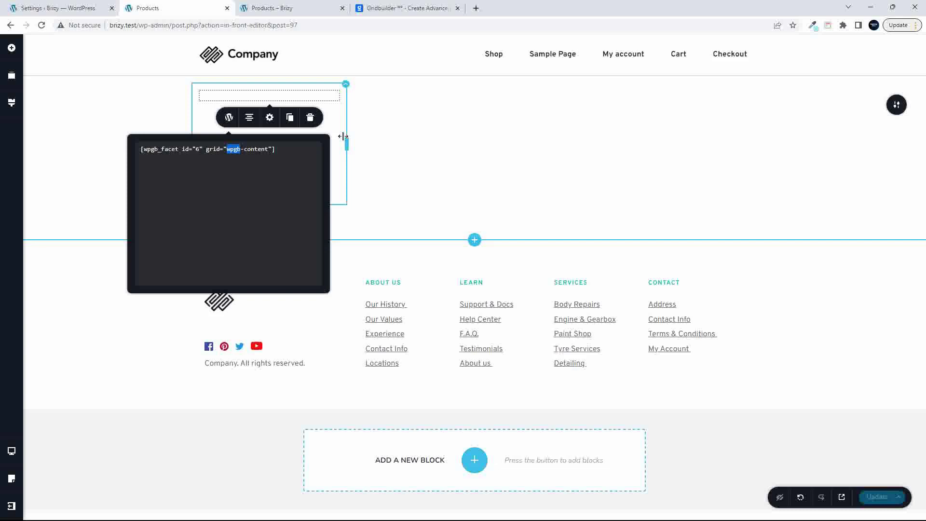
pyautogui.click(365, 111)
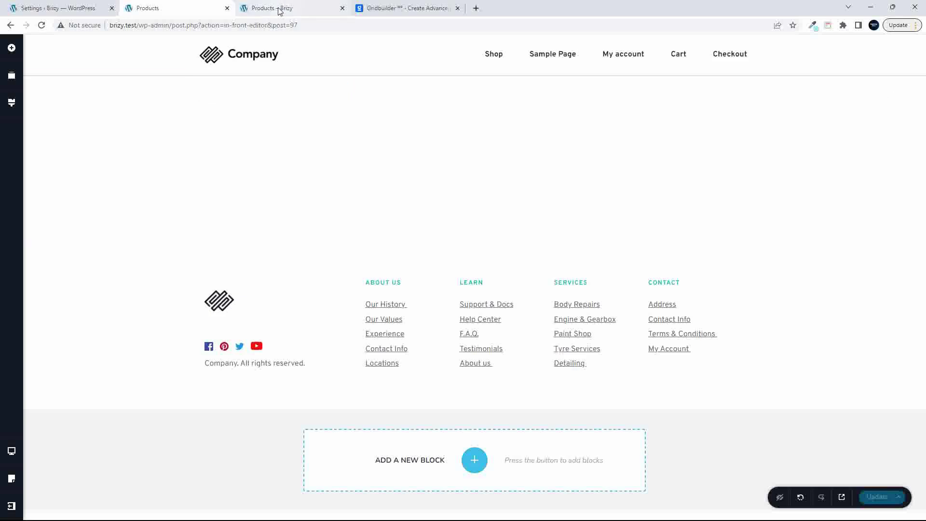
# - Open Grid Builder's Facets list and check the Sort facet's shortcode (id 9)
pyautogui.click(53, 8)
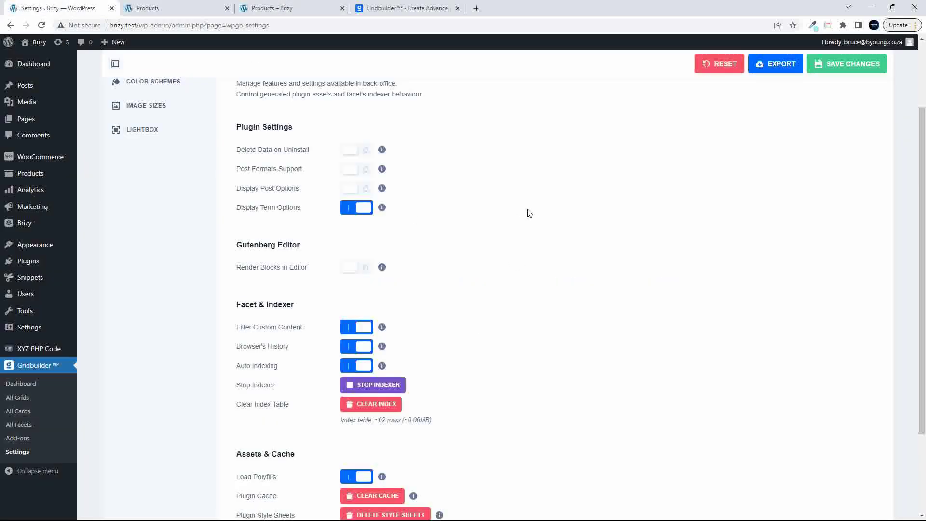
pyautogui.click(765, 69)
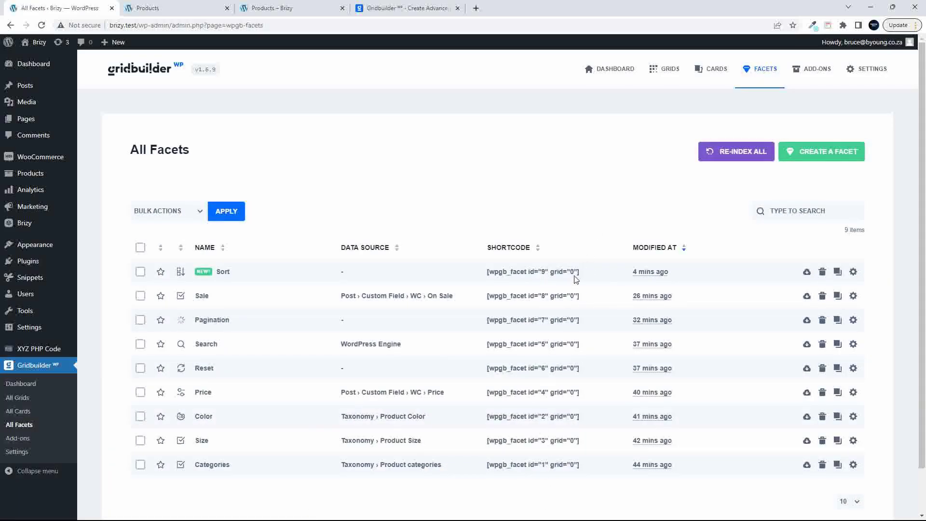
pyautogui.moveTo(545, 276)
pyautogui.click(265, 10)
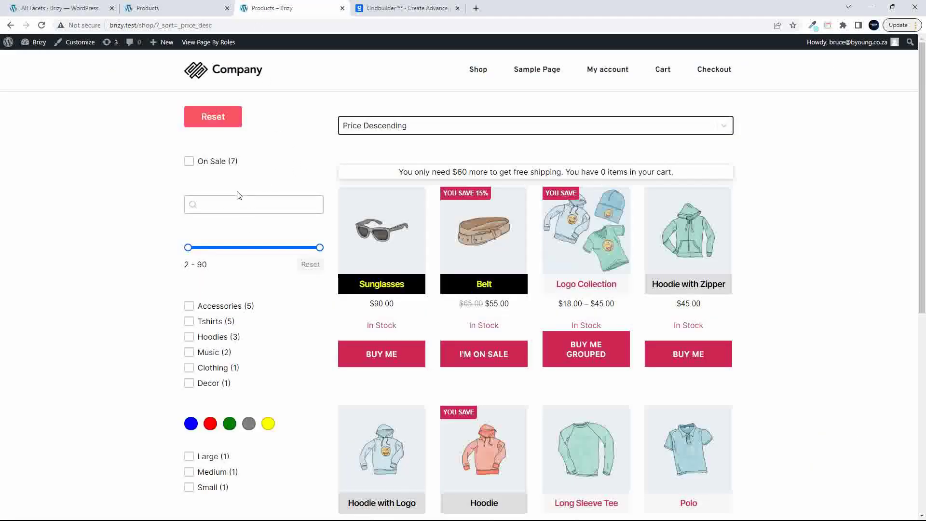
# - Recheck the Brizy left-column element, then scroll the shop down to Load more (9) and back up
pyautogui.click(170, 6)
pyautogui.click(269, 95)
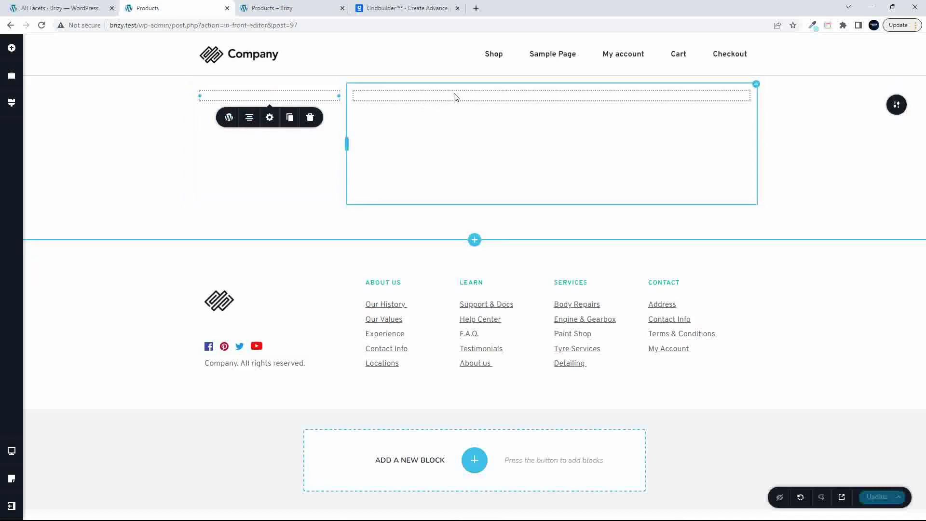
pyautogui.click(289, 8)
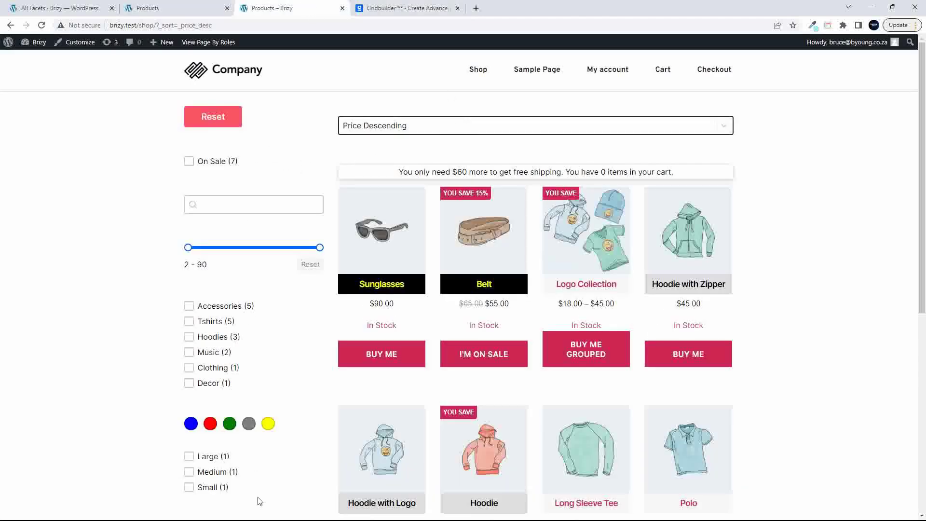
pyautogui.scroll(-7, 598, 385)
pyautogui.scroll(7, 599, 316)
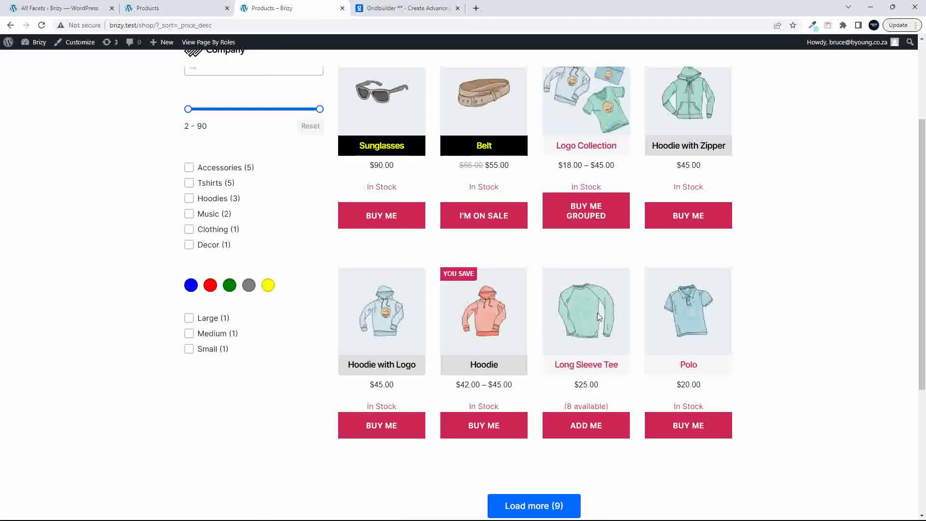
# - Open a product category page and move the minimum price filter to 10, then back to 2
pyautogui.moveTo(480, 73)
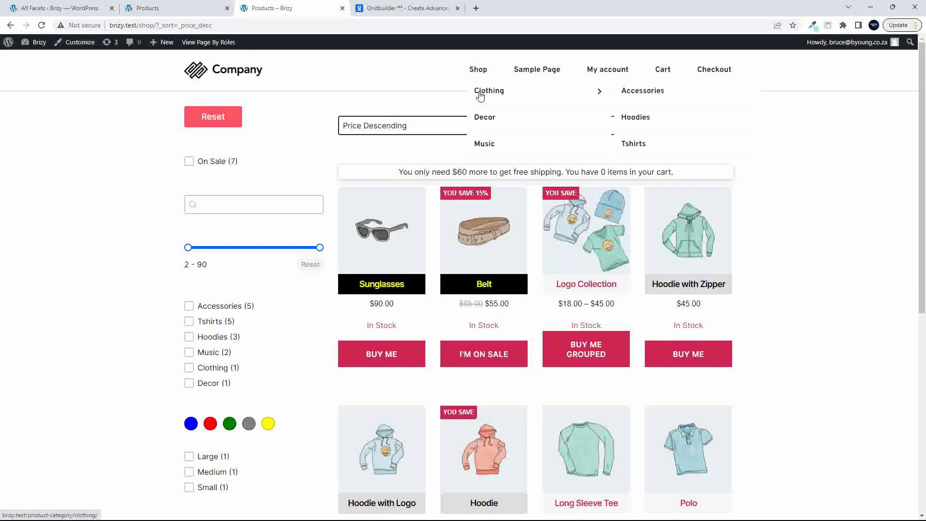
pyautogui.click(479, 121)
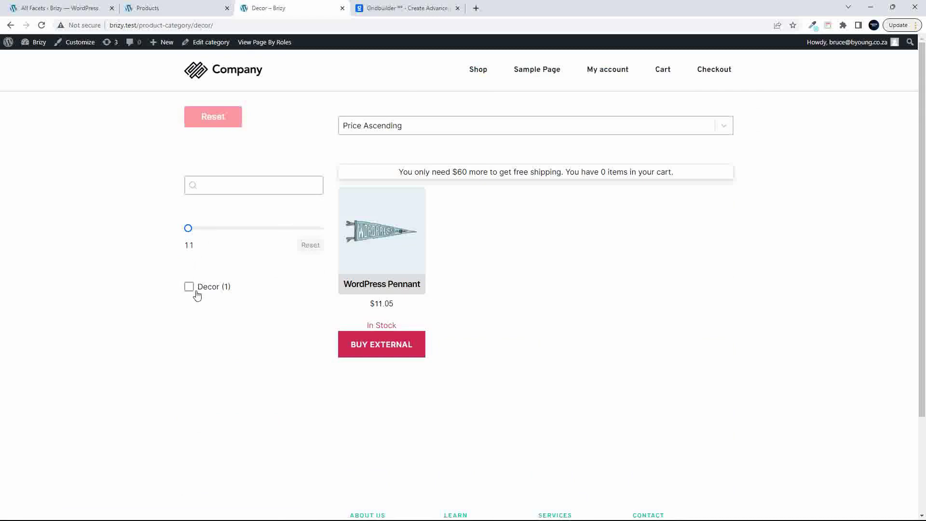
pyautogui.moveTo(483, 73)
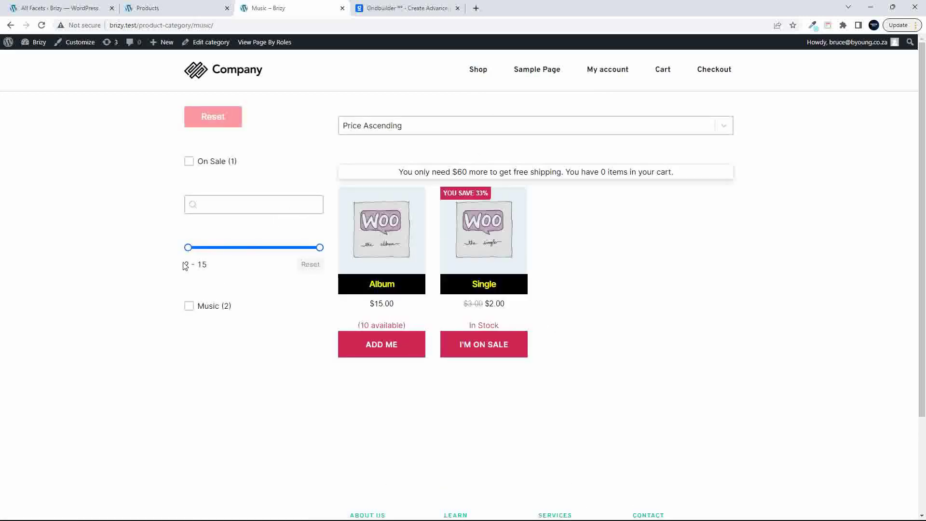
pyautogui.moveTo(188, 248); pyautogui.dragTo(269, 248)
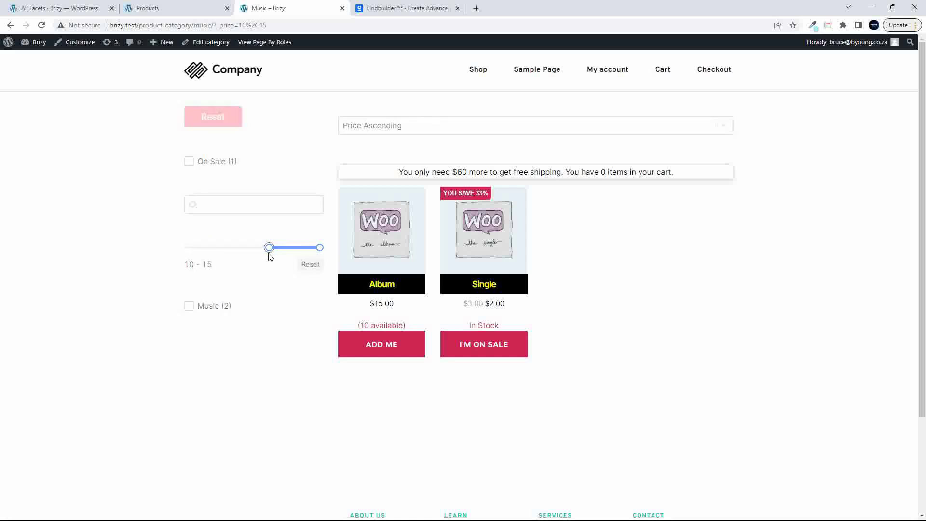
pyautogui.moveTo(270, 248); pyautogui.dragTo(118, 242)
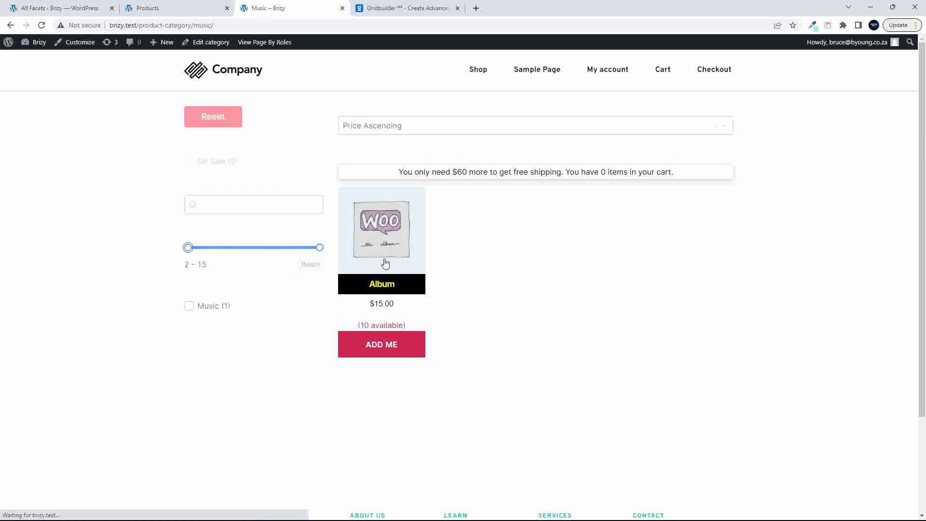
# - Sort the category's products by Price Ascending, then Price Descending
pyautogui.click(380, 127)
pyautogui.click(381, 167)
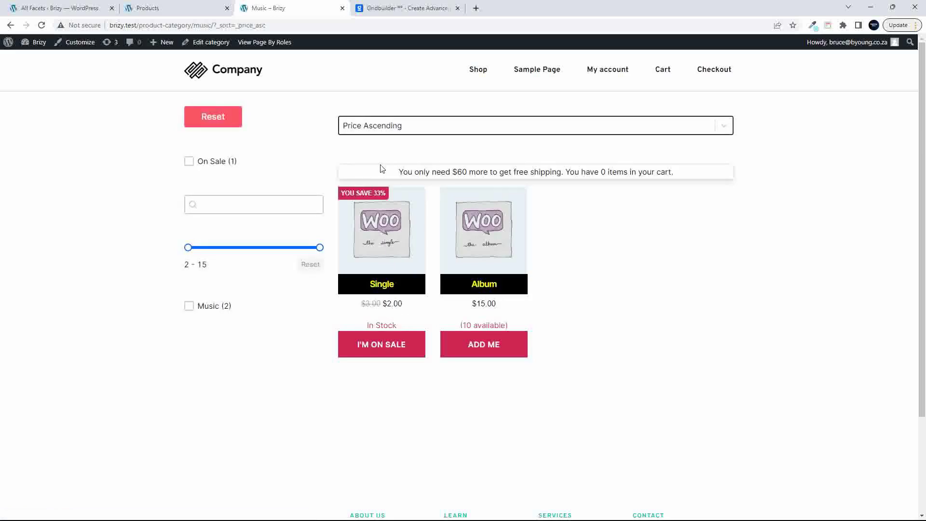
pyautogui.click(392, 128)
pyautogui.click(380, 181)
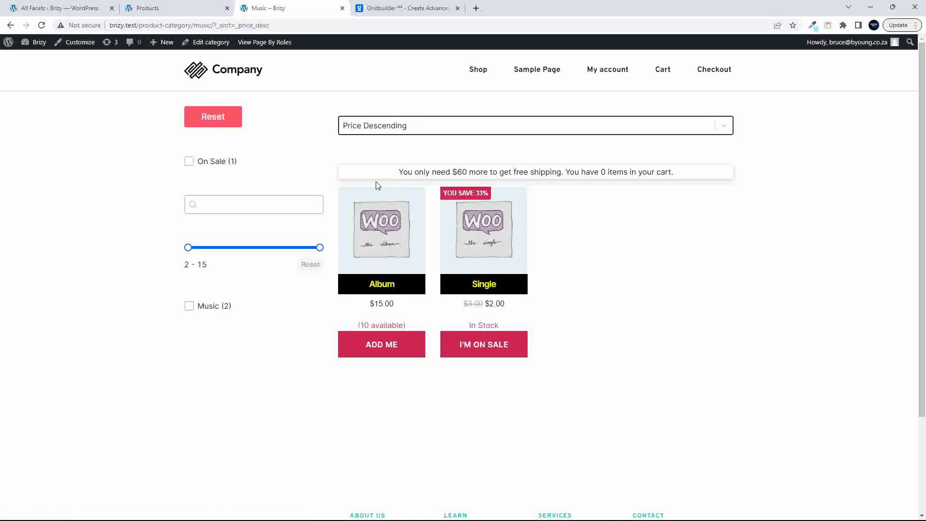
# - On the Clothing category page, apply and clear the Tshirts filter, then return to the main shop
pyautogui.moveTo(478, 73)
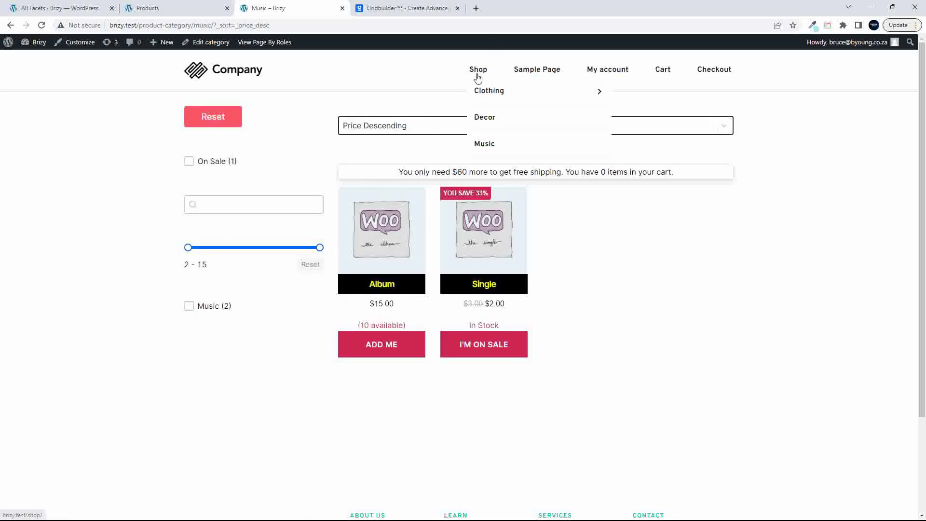
pyautogui.click(485, 92)
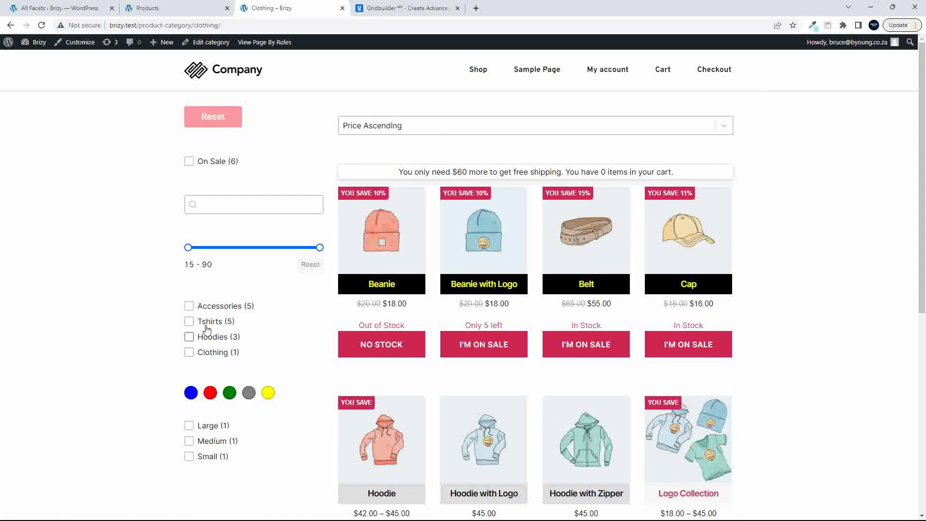
pyautogui.click(189, 322)
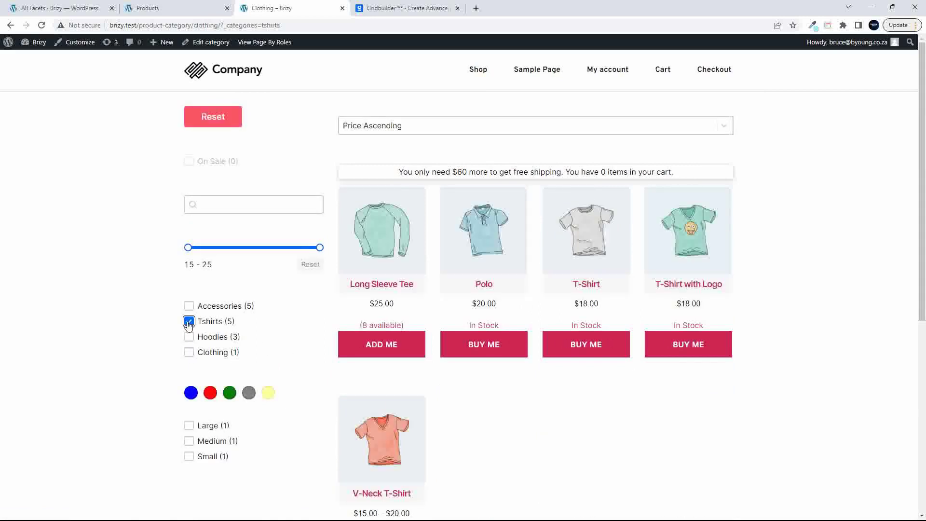
pyautogui.click(189, 322)
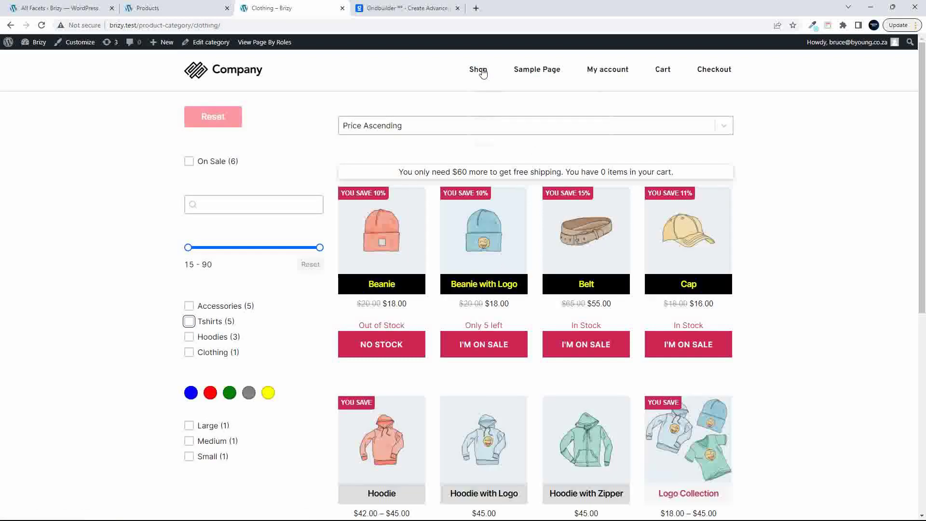
pyautogui.click(481, 70)
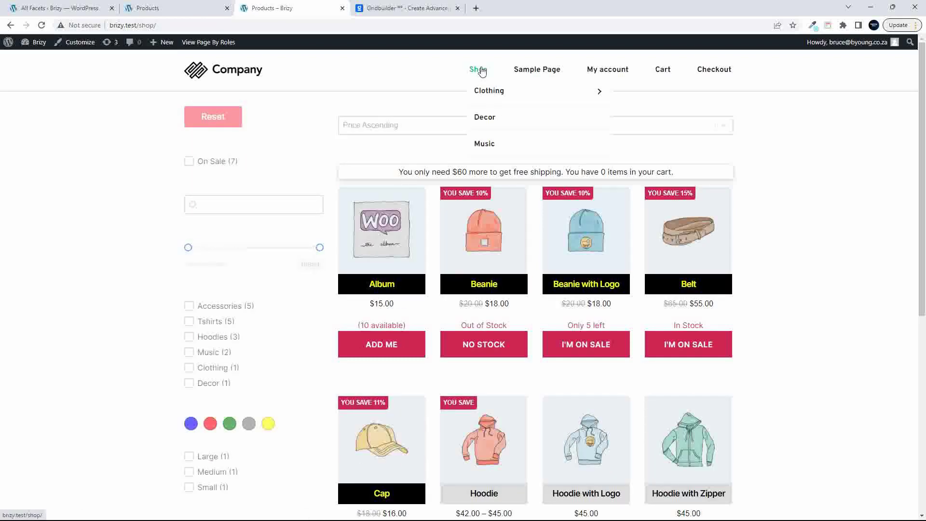
# - Filter the main shop to the Decor (1) category and scroll through the result
pyautogui.scroll(-4, 295, 315)
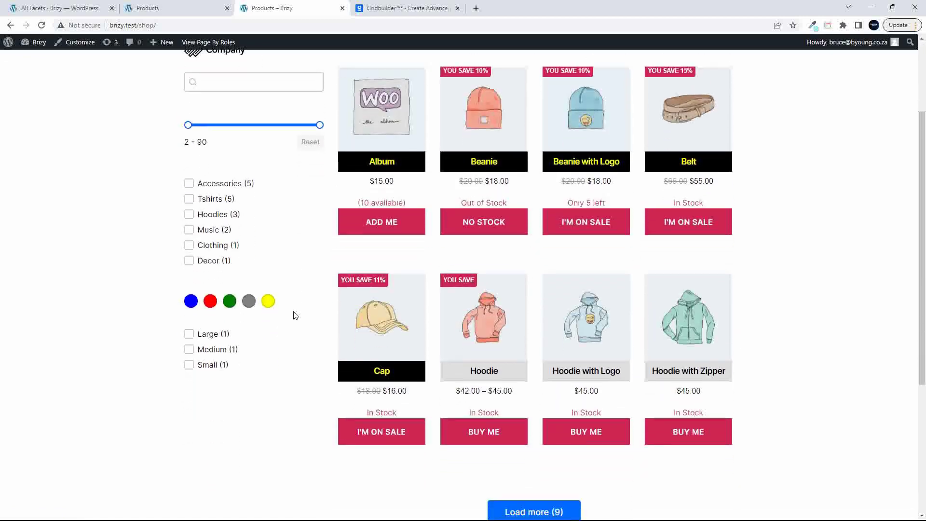
pyautogui.scroll(4, 295, 316)
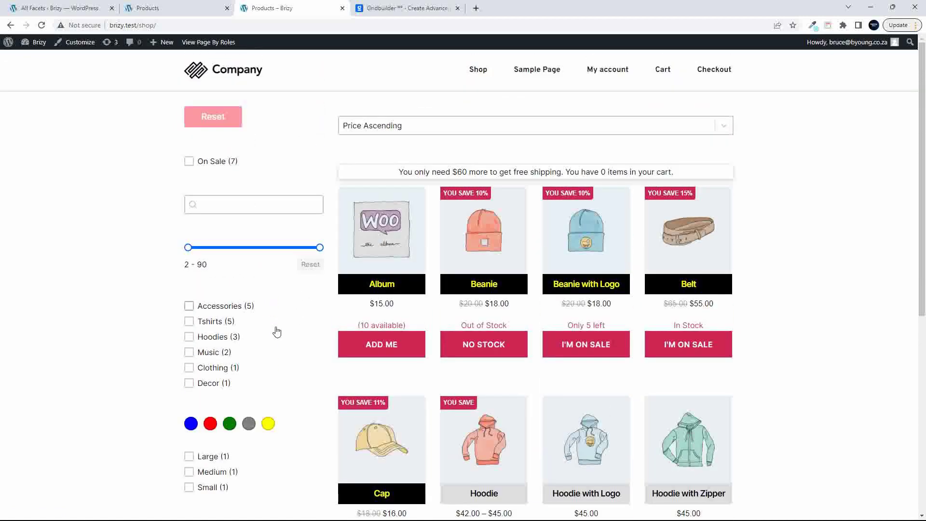
pyautogui.click(189, 383)
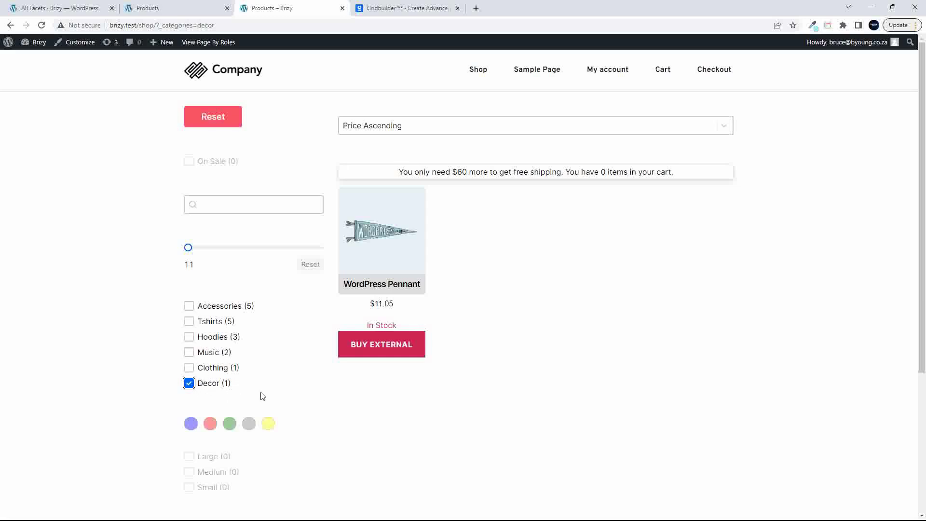
pyautogui.scroll(-3, 258, 396)
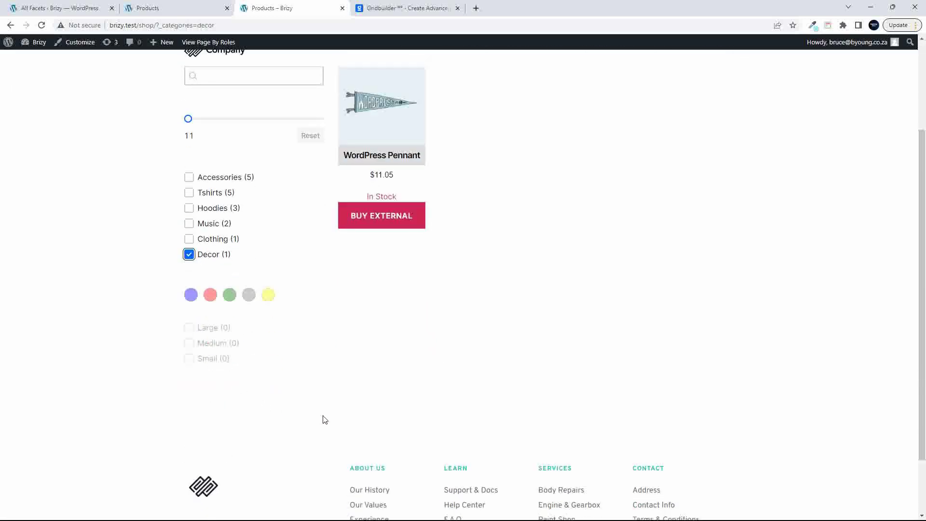
pyautogui.scroll(2, 322, 418)
# - Visit the Decor category page from the Shop menu, then return to the unfiltered shop
pyautogui.moveTo(478, 72)
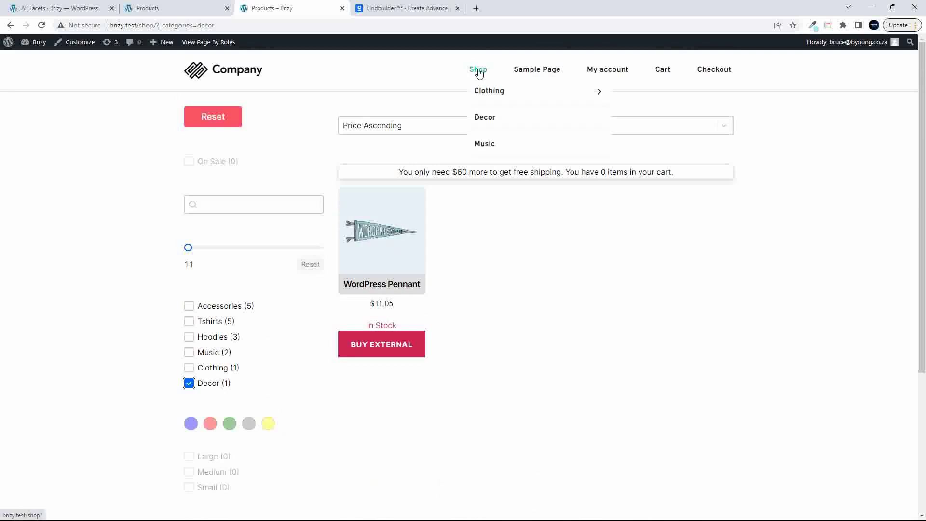
pyautogui.click(486, 123)
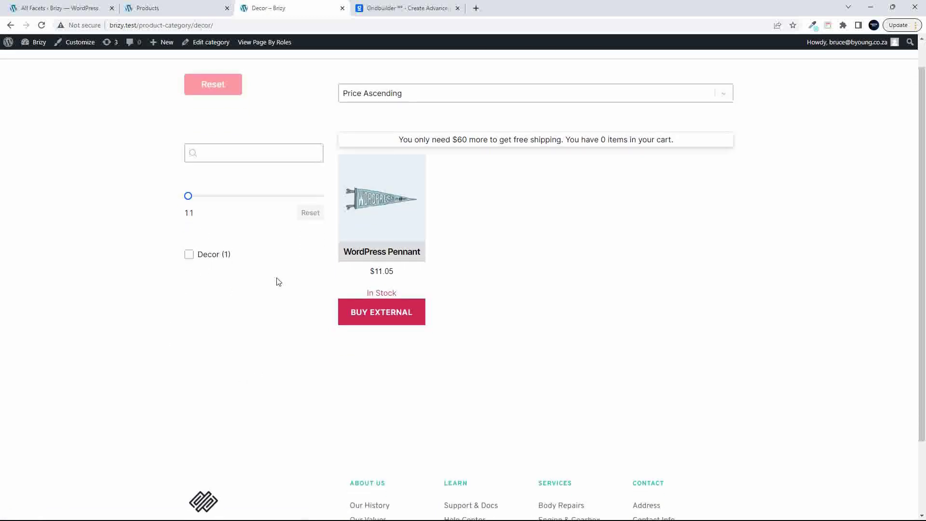
pyautogui.scroll(1, 289, 289)
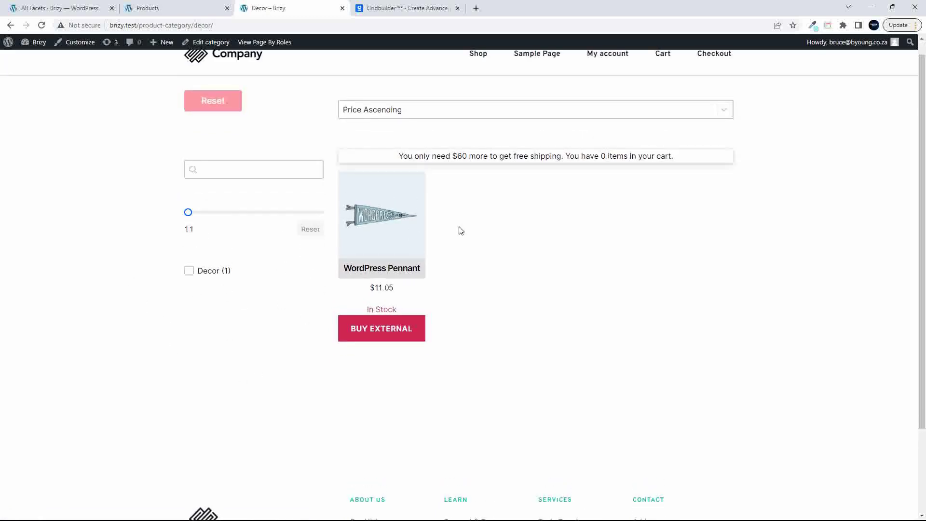
pyautogui.scroll(1, 457, 337)
pyautogui.click(481, 73)
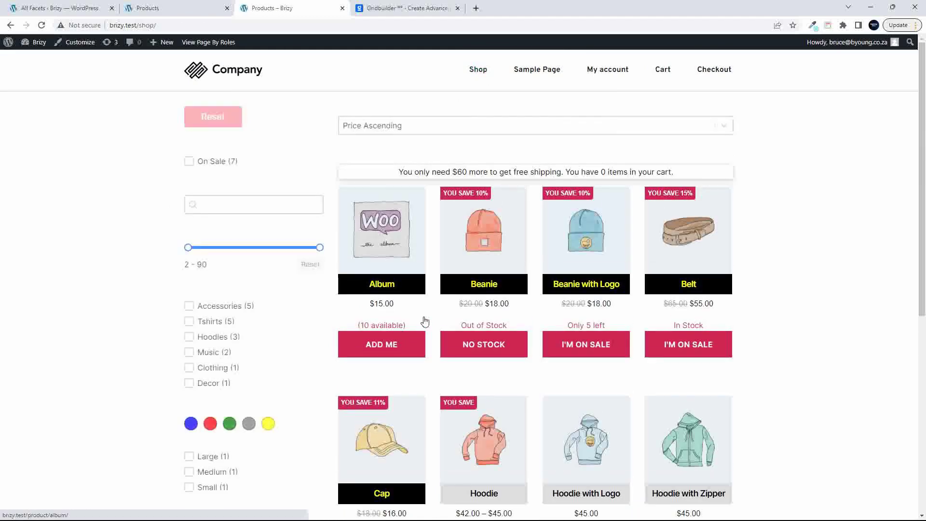
# - Add Album, Beanie with Logo and Belt to the cart and view the $88.00 cart
pyautogui.click(382, 346)
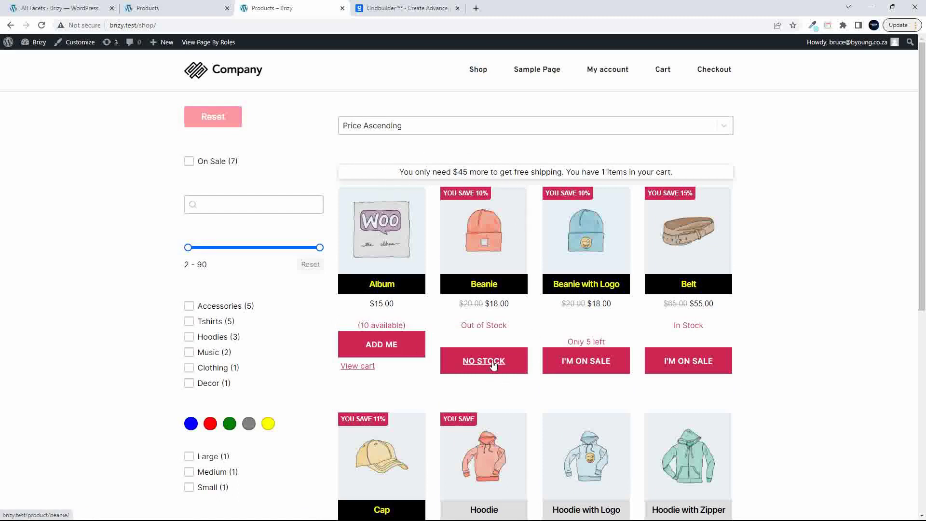
pyautogui.click(587, 365)
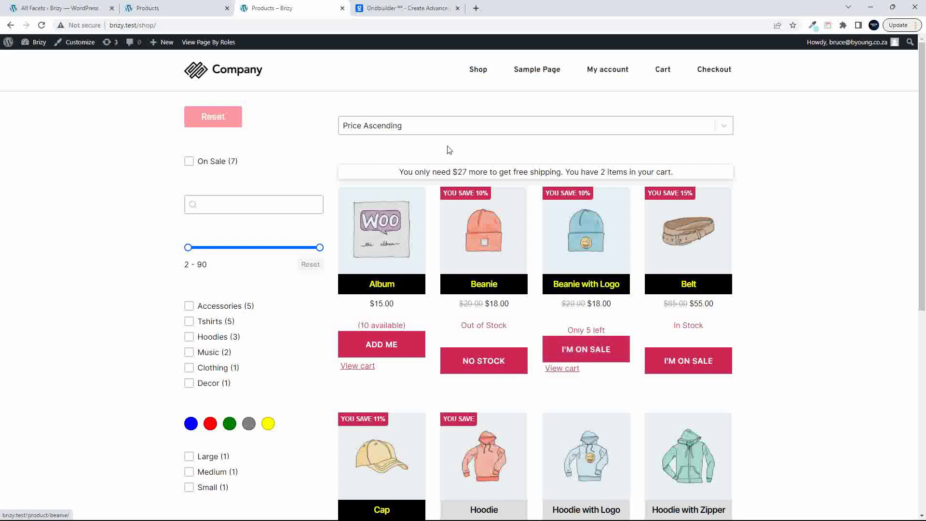
pyautogui.click(691, 363)
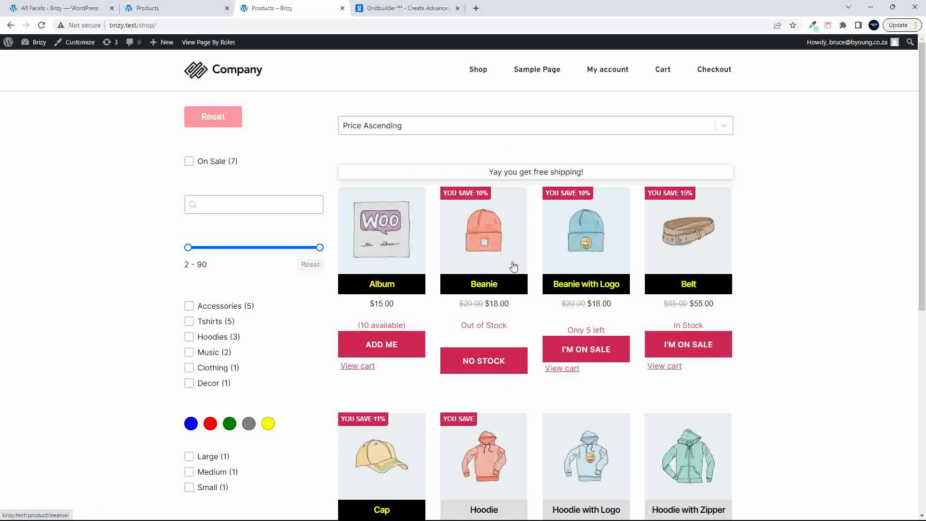
pyautogui.click(667, 71)
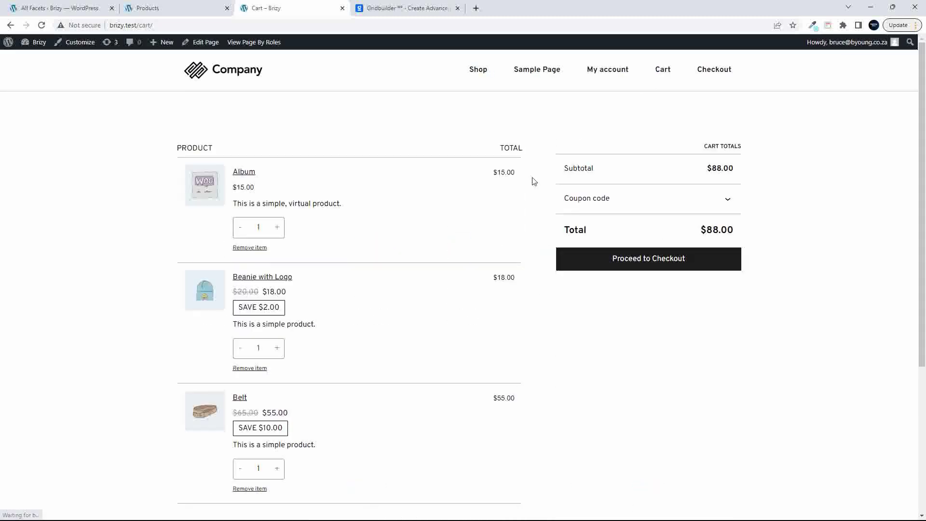
# - Remove Album, Beanie with Logo and Belt from the cart
pyautogui.click(259, 254)
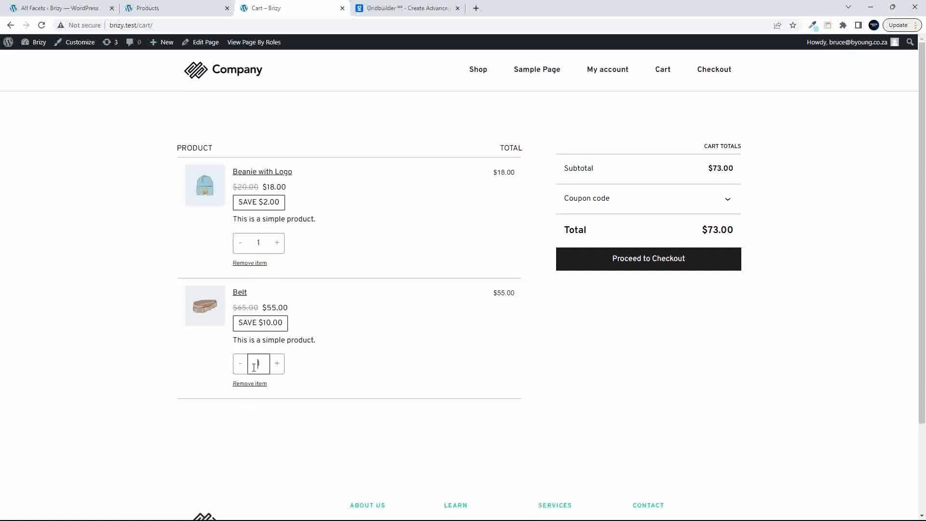
pyautogui.click(257, 263)
pyautogui.click(262, 387)
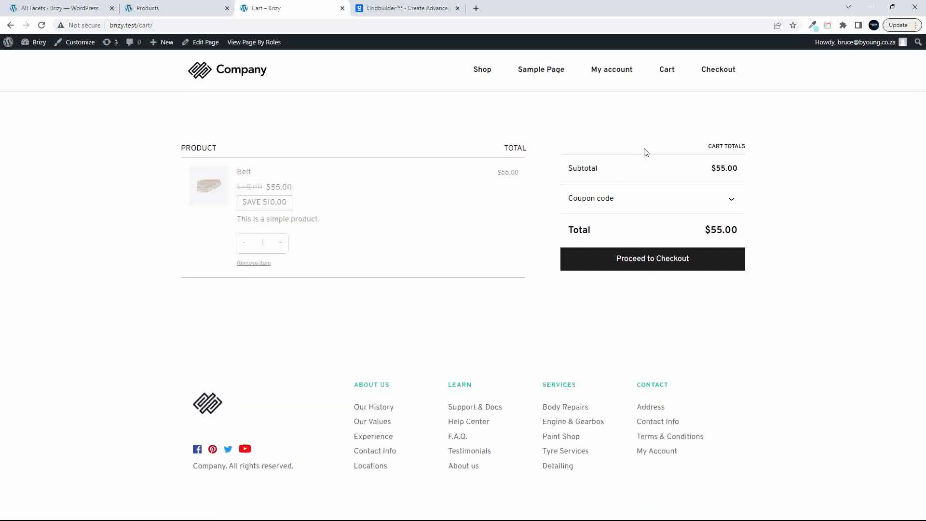
# - Return to the shop page, now showing 0 items and $60 needed for free shipping
pyautogui.click(479, 70)
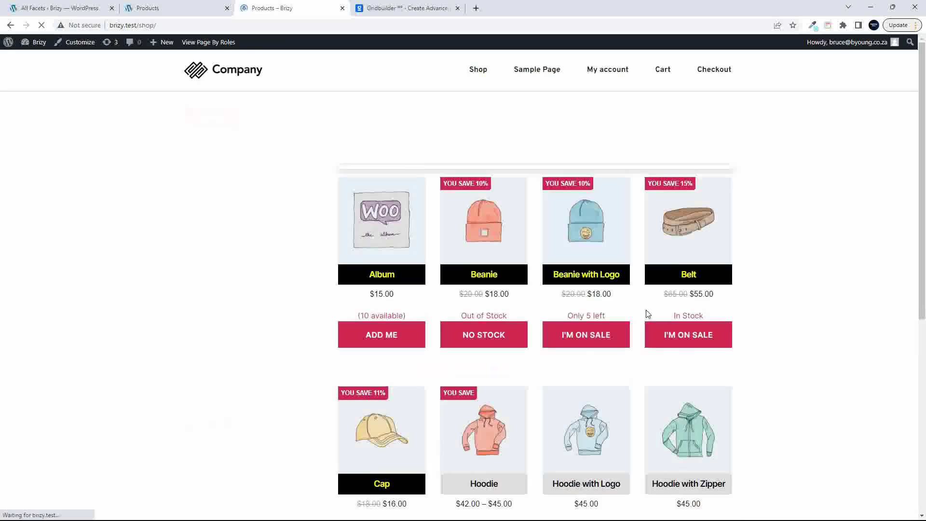
pyautogui.scroll(-7, 157, 275)
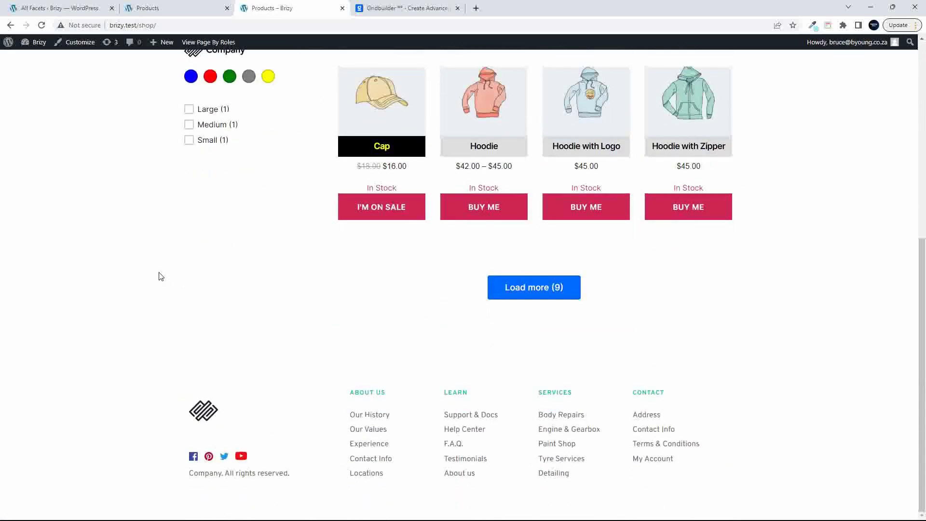
pyautogui.scroll(7, 161, 275)
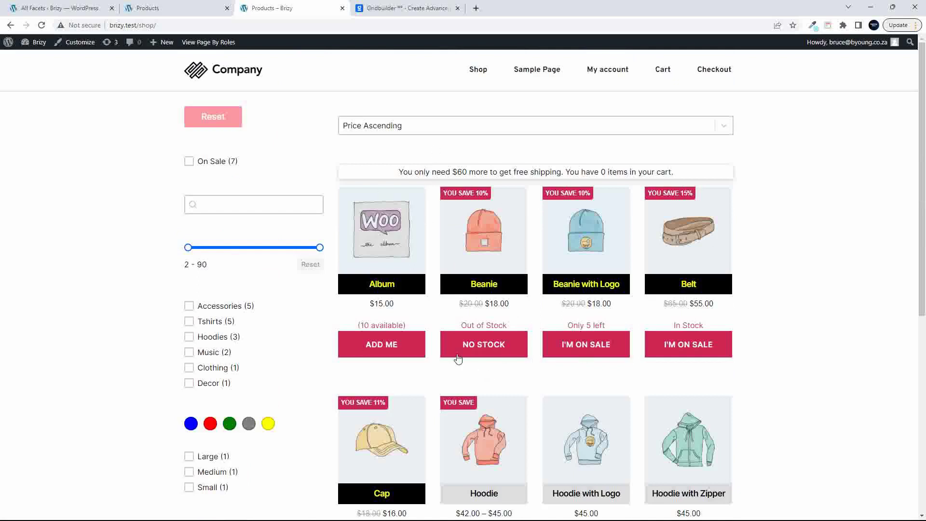
pyautogui.scroll(-5, 503, 338)
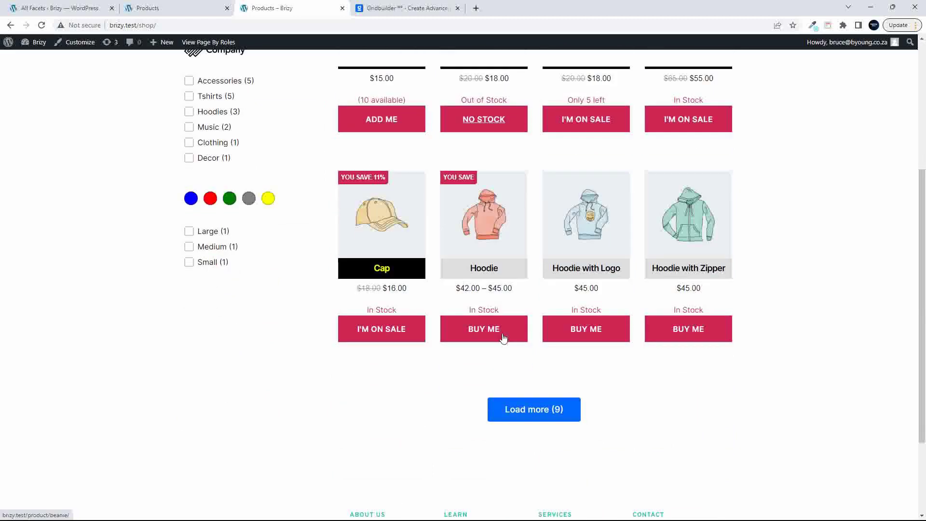
pyautogui.scroll(5, 503, 338)
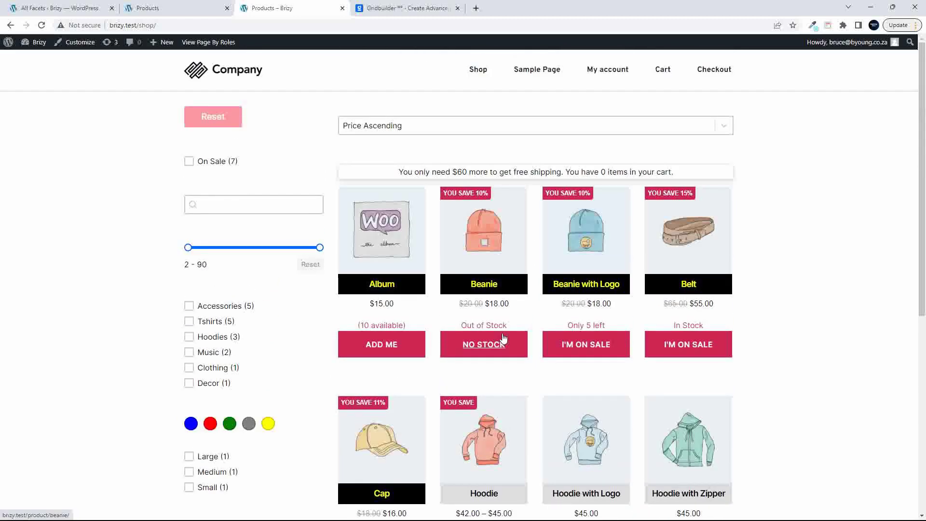